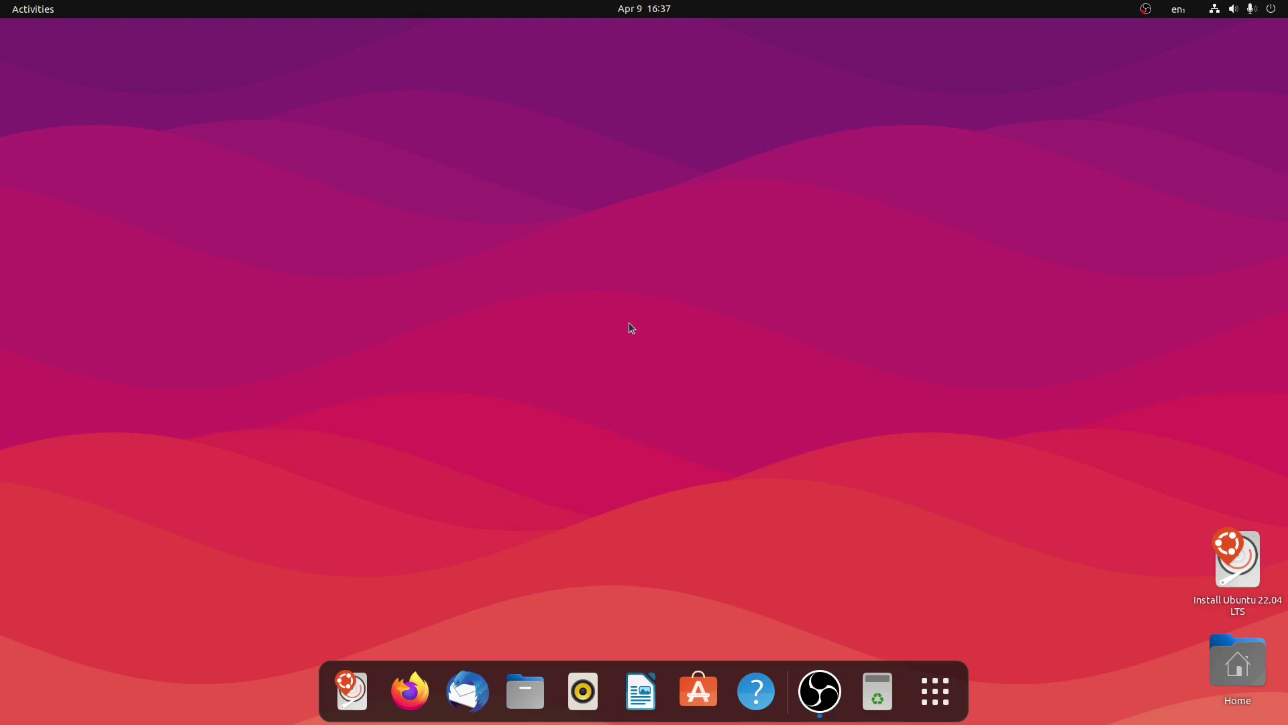
- Launch Take a Screenshot via a 'scre' search and capture the bottom-right desktop corner with the installer and Home icons
{"action": "left_click", "coordinate": [935, 687]}
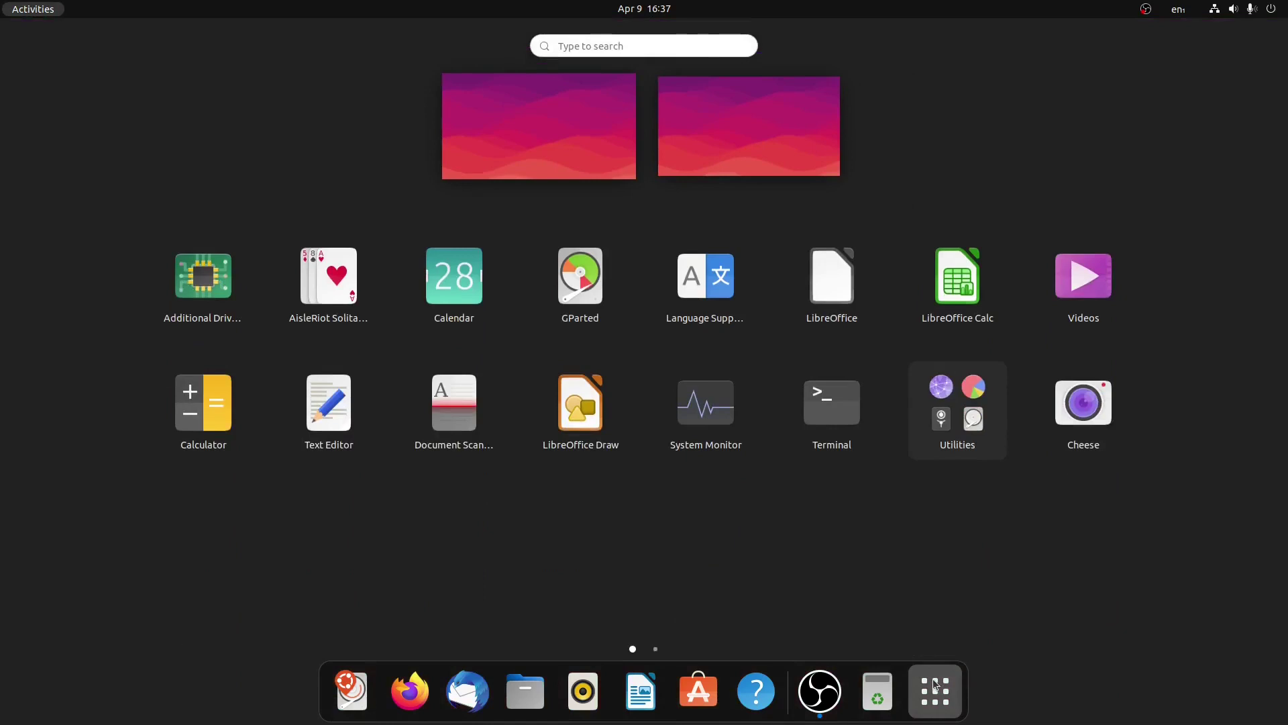
{"action": "type", "text": "scre"}
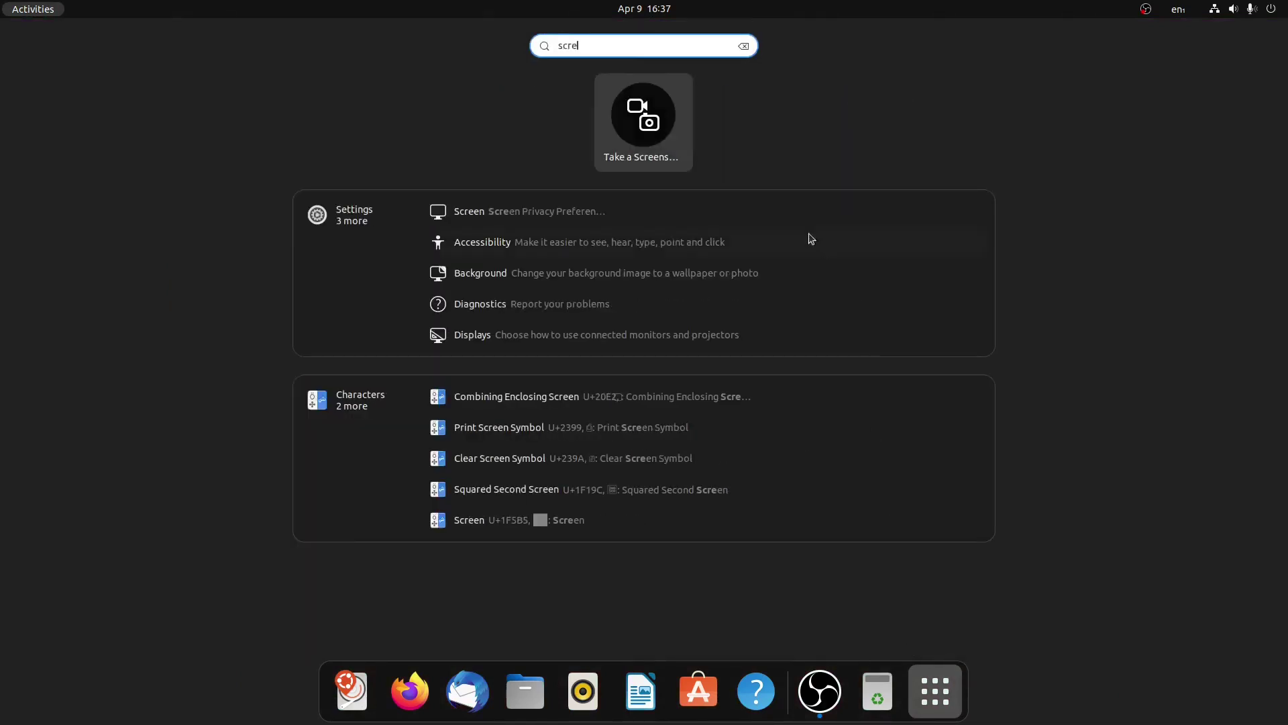
{"action": "left_click", "coordinate": [643, 130]}
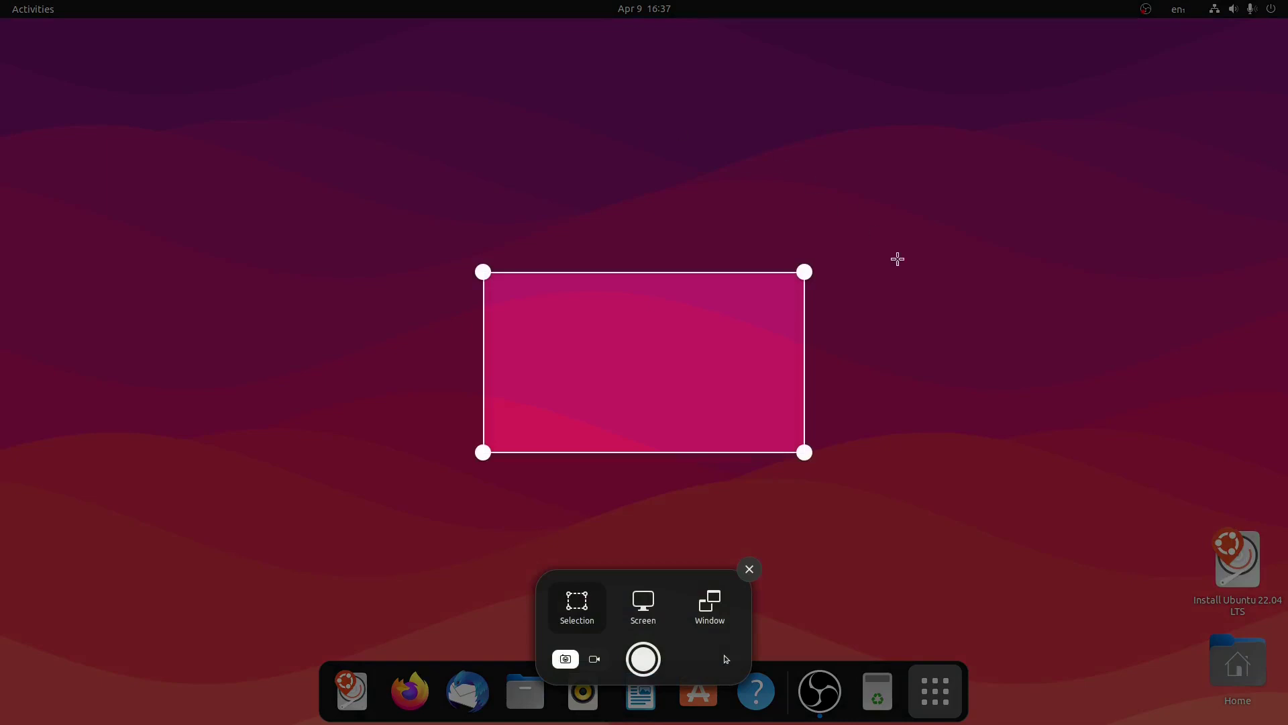
{"action": "left_click_drag", "start_coordinate": [664, 351], "coordinate": [1148, 592]}
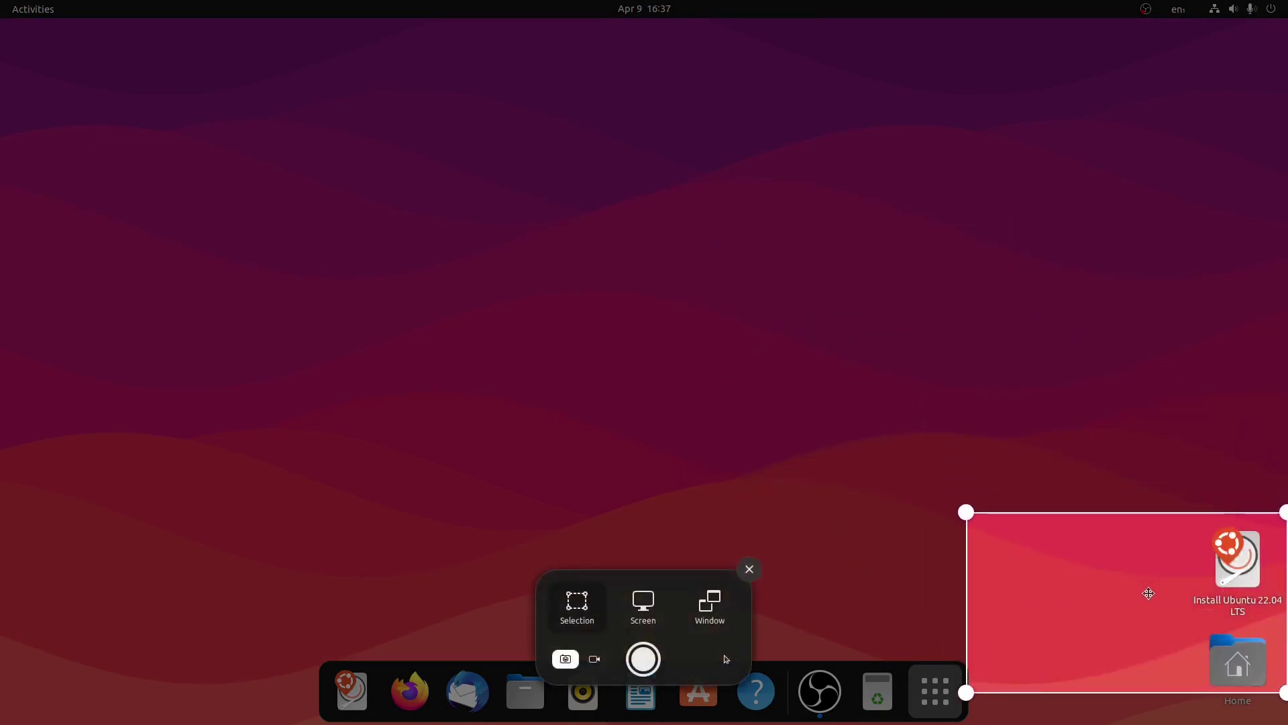
{"action": "left_click", "coordinate": [642, 661]}
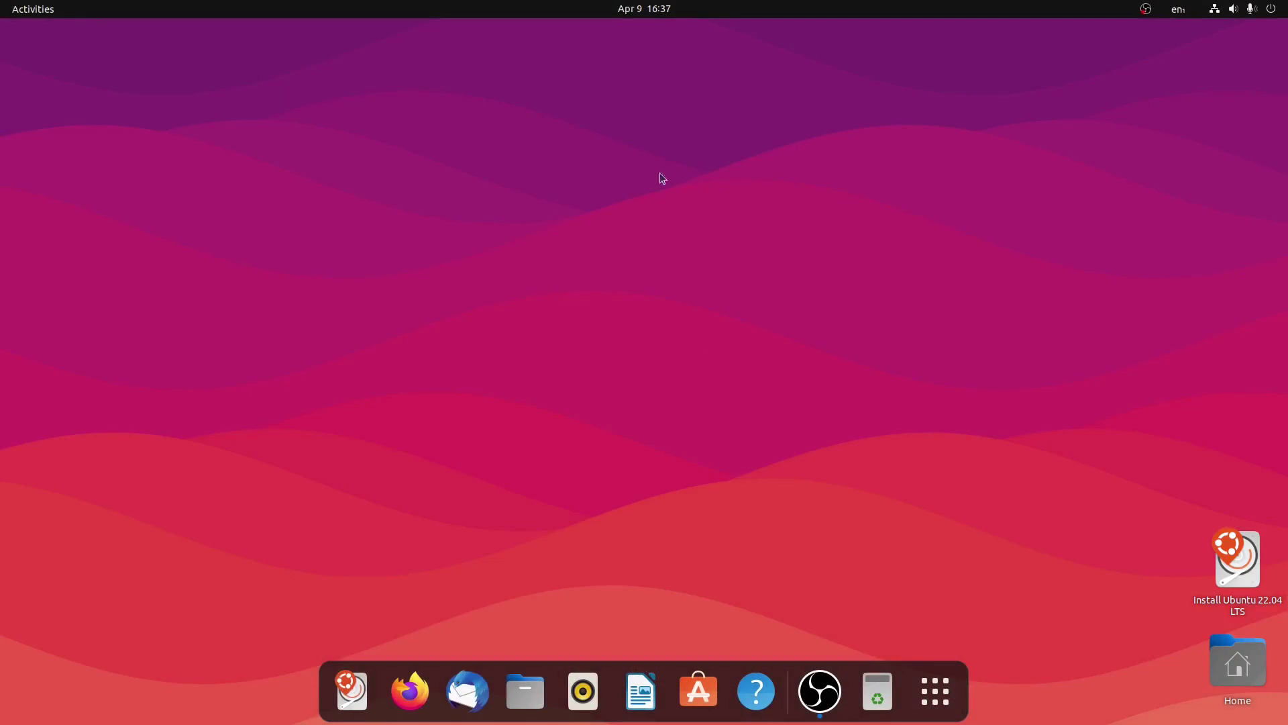
- Launch Take a Screenshot via a 'scr' search and capture the whole screen in Screen mode
{"action": "left_click", "coordinate": [935, 691]}
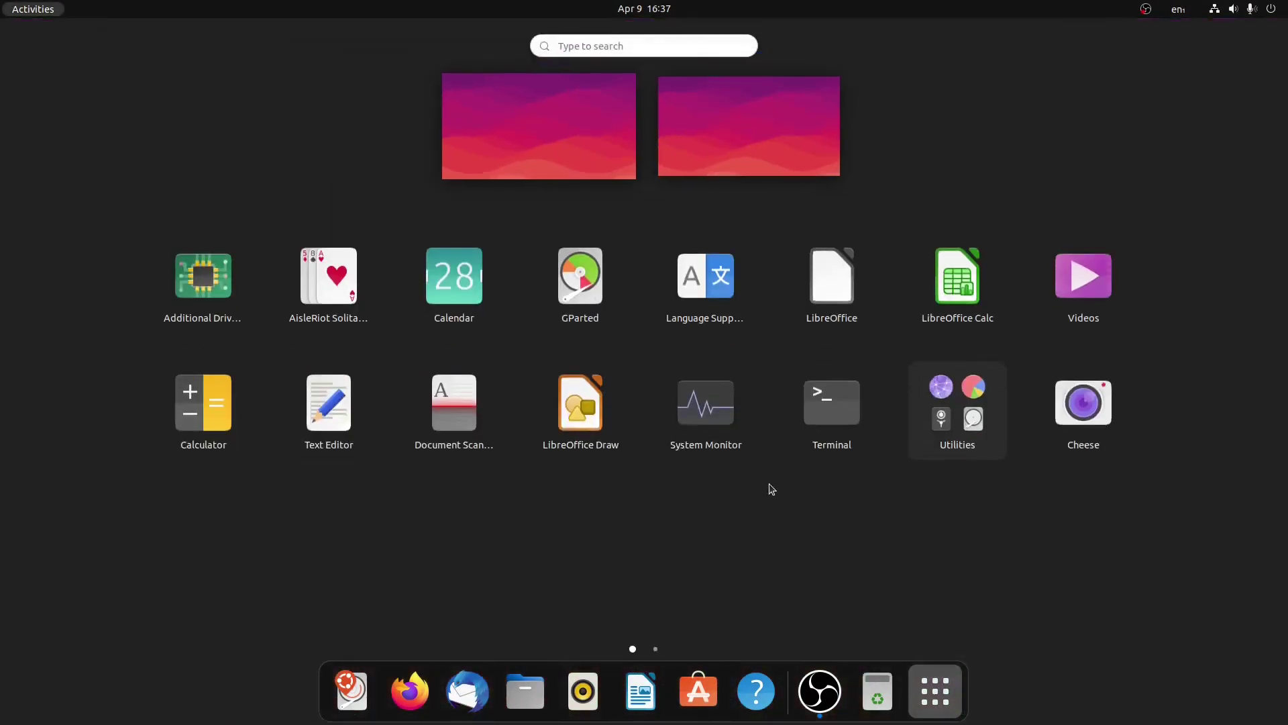
{"action": "type", "text": "scr"}
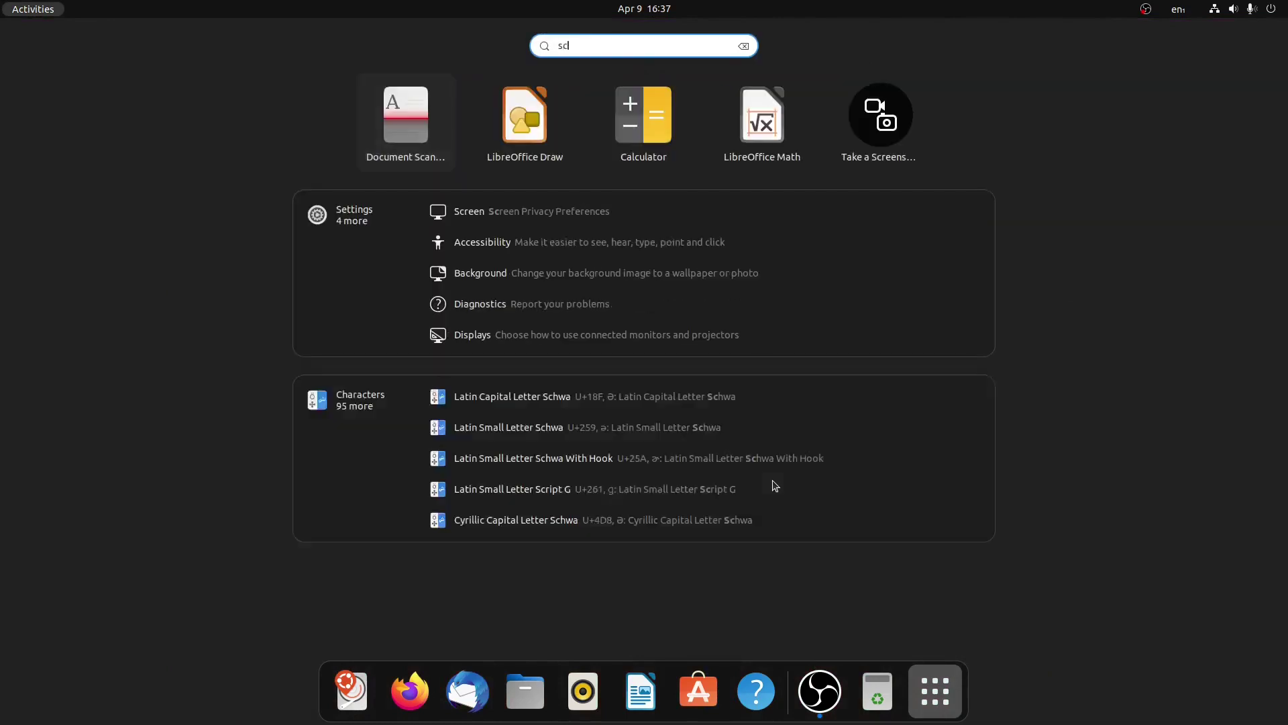
{"action": "left_click", "coordinate": [641, 114]}
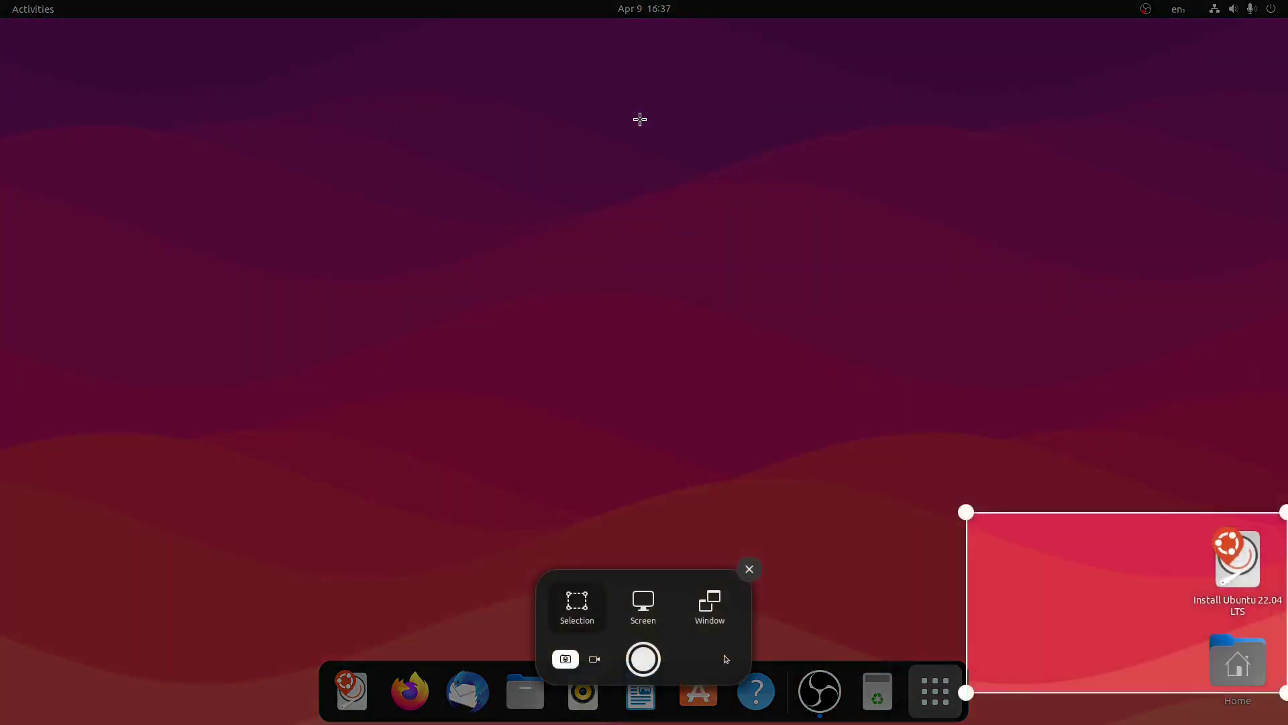
{"action": "left_click_drag", "start_coordinate": [1045, 583], "coordinate": [549, 276]}
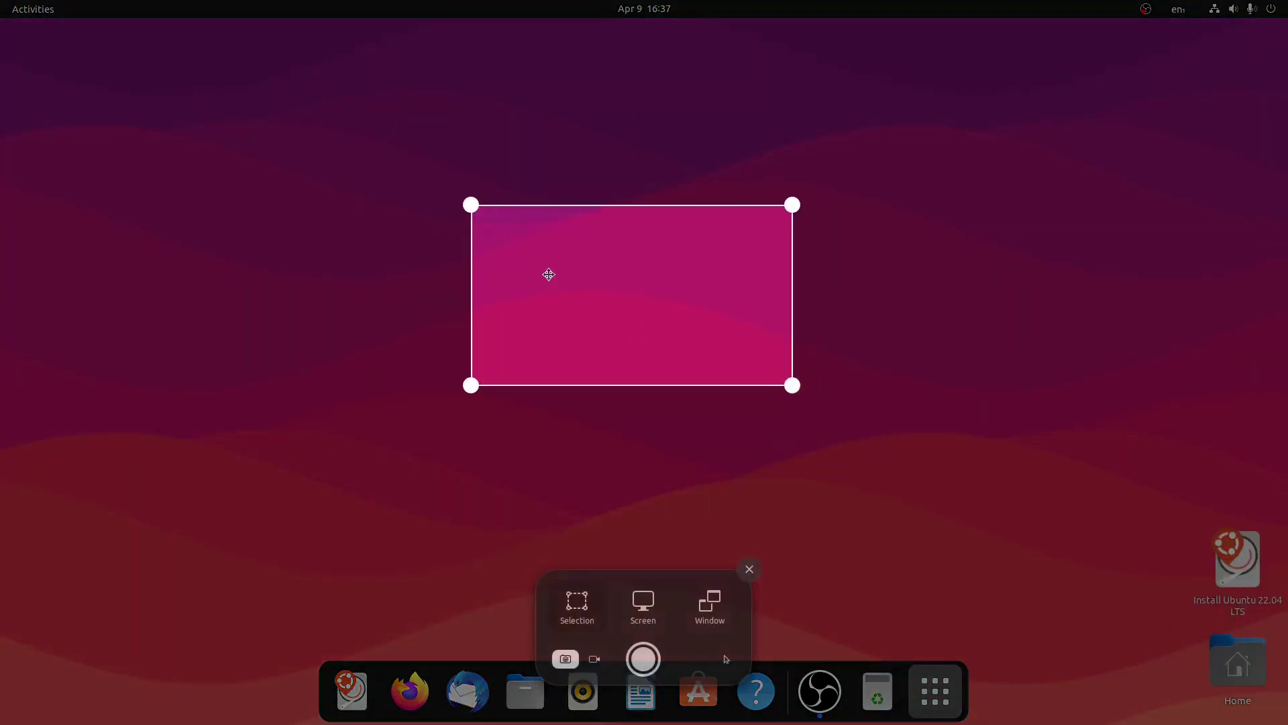
{"action": "left_click", "coordinate": [645, 607]}
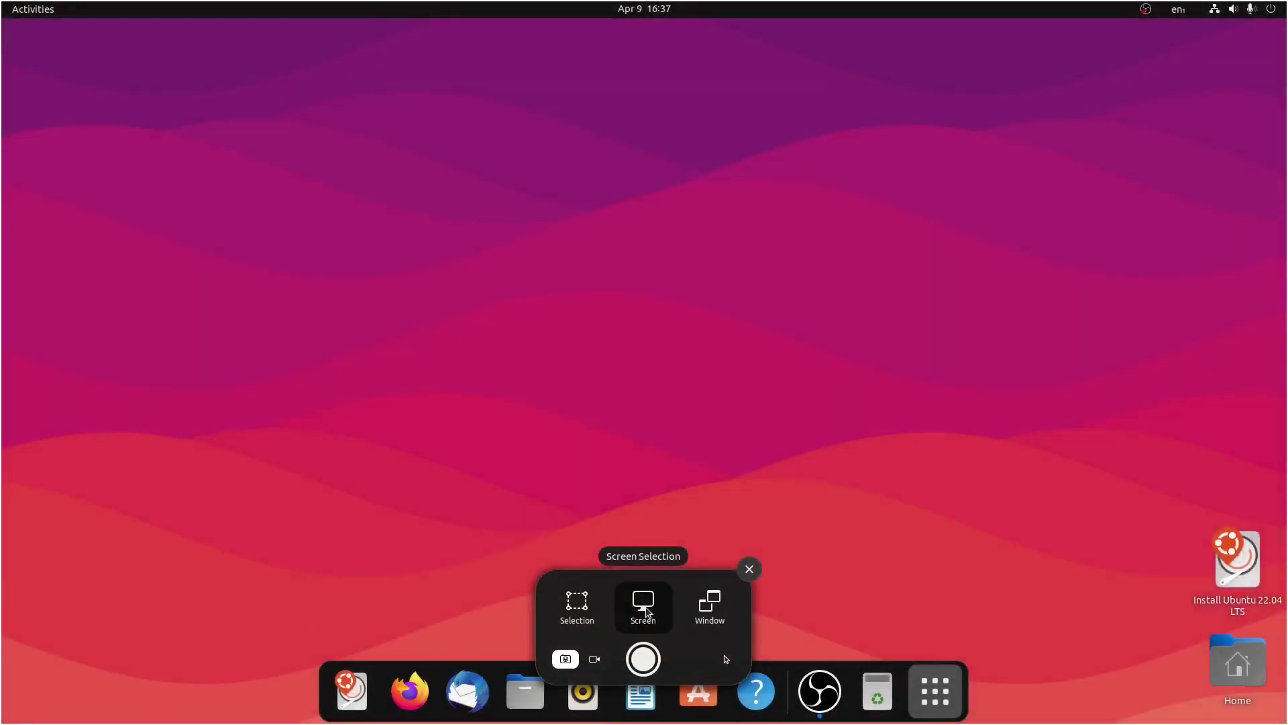
{"action": "left_click", "coordinate": [640, 662]}
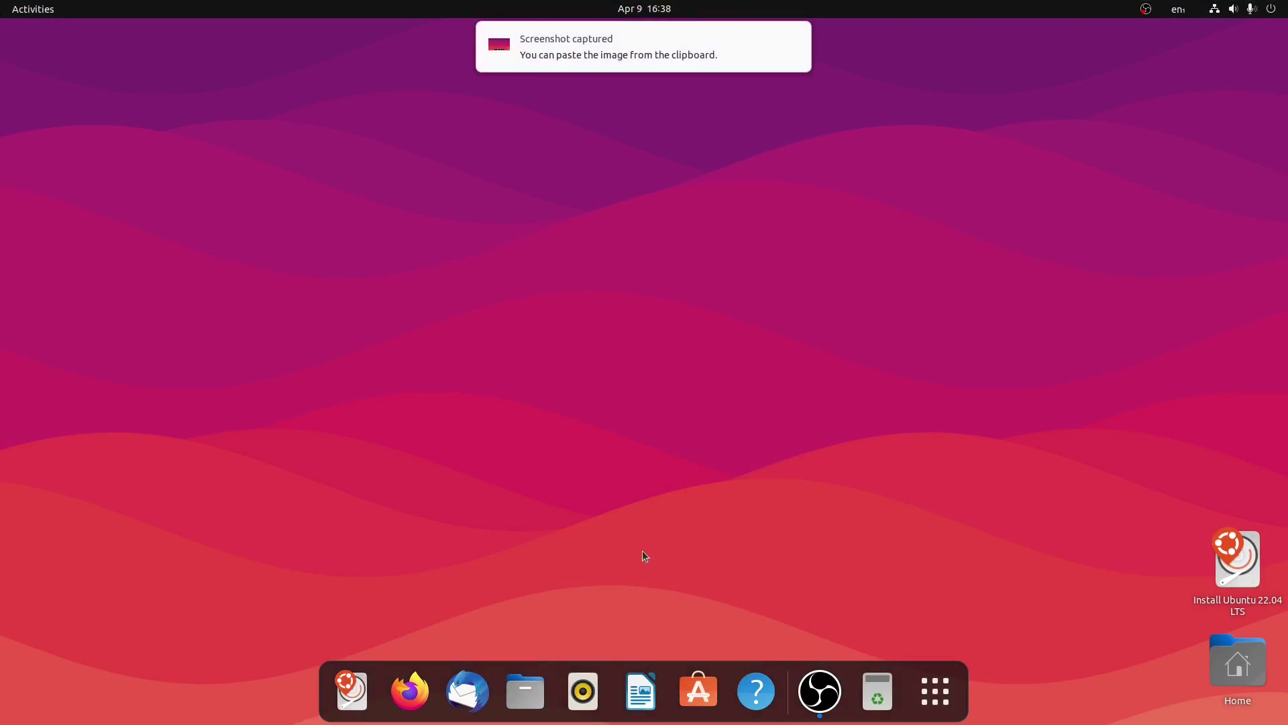
- Launch Take a Screenshot, switch to Window mode, pick the desktop window and capture it
{"action": "left_click", "coordinate": [935, 691]}
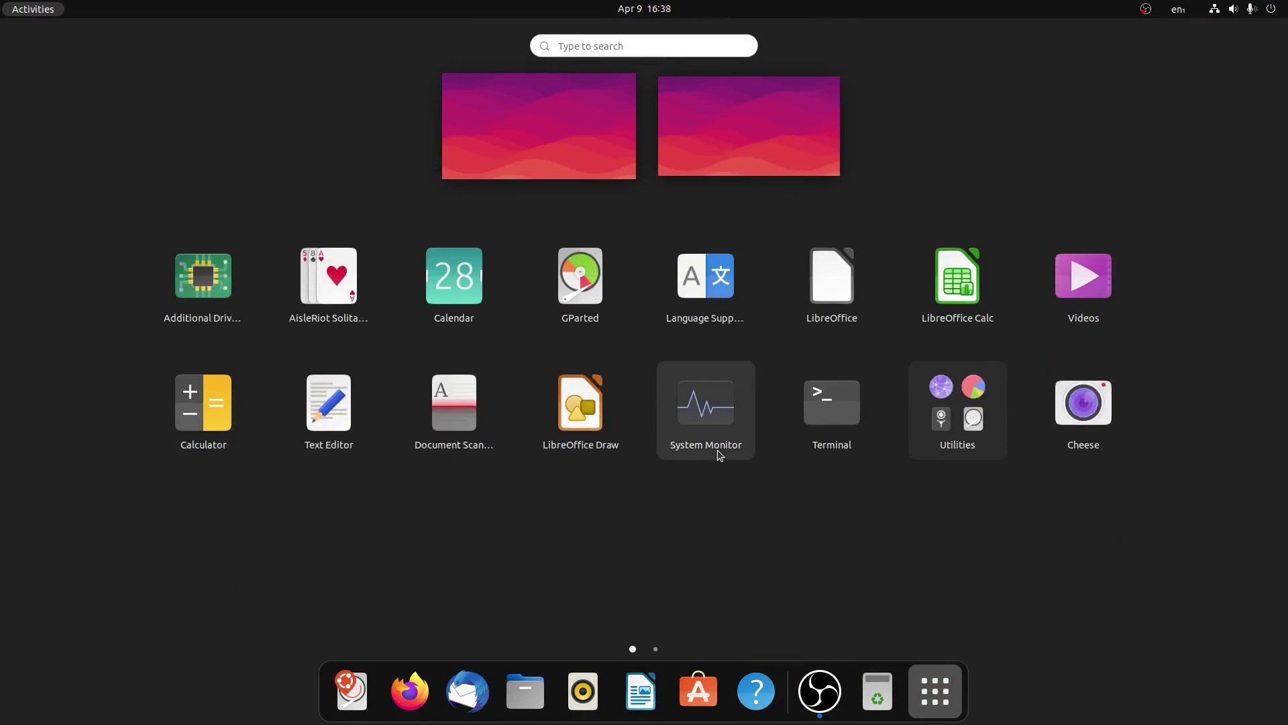
{"action": "type", "text": "scr"}
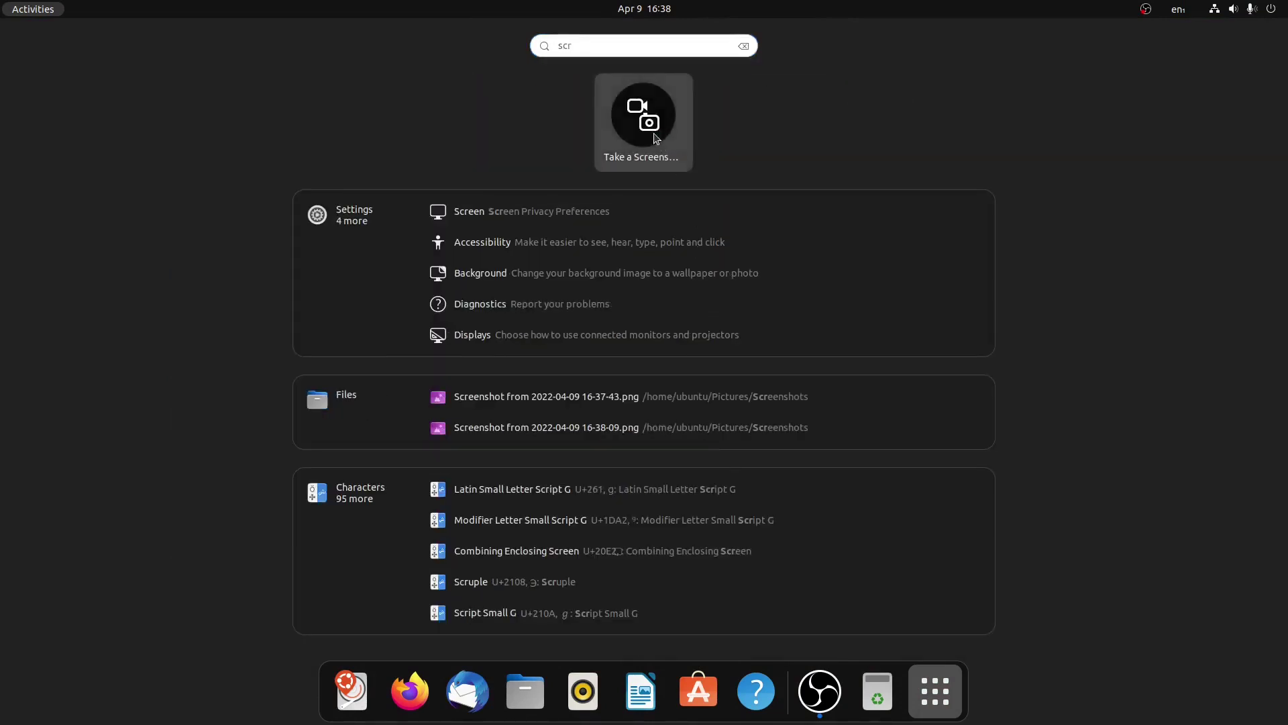
{"action": "left_click", "coordinate": [644, 120]}
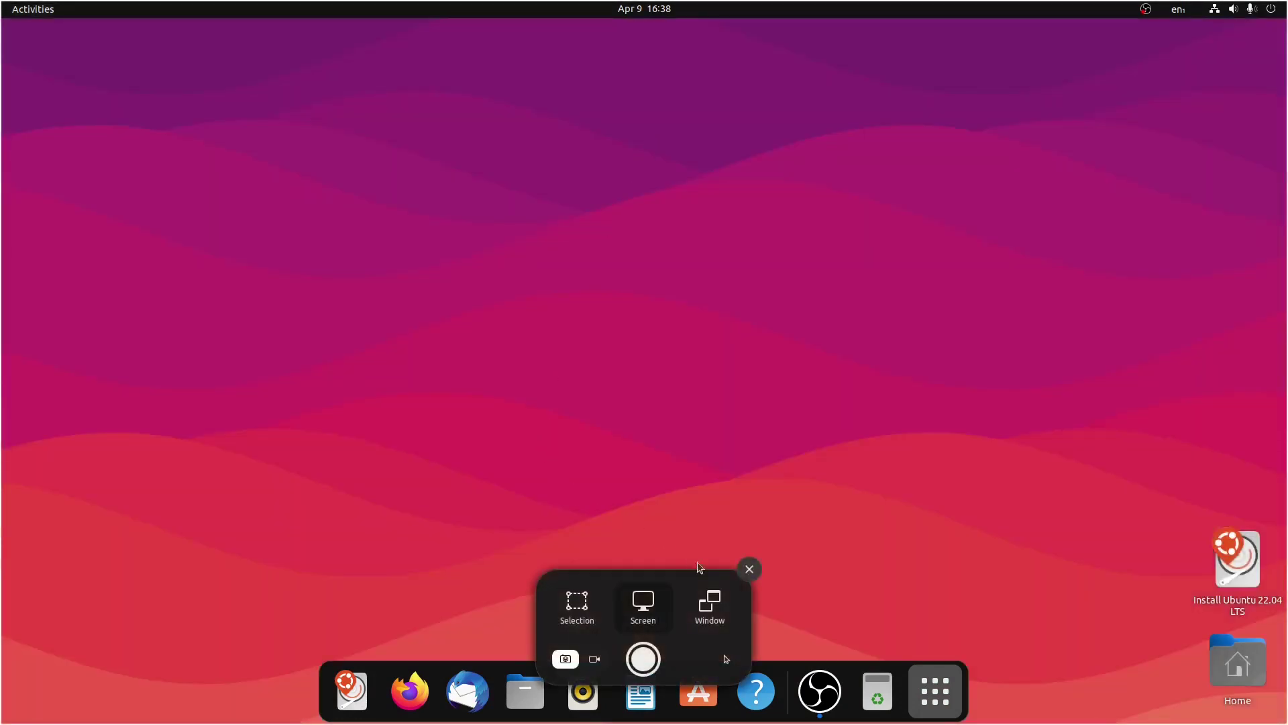
{"action": "left_click", "coordinate": [711, 606]}
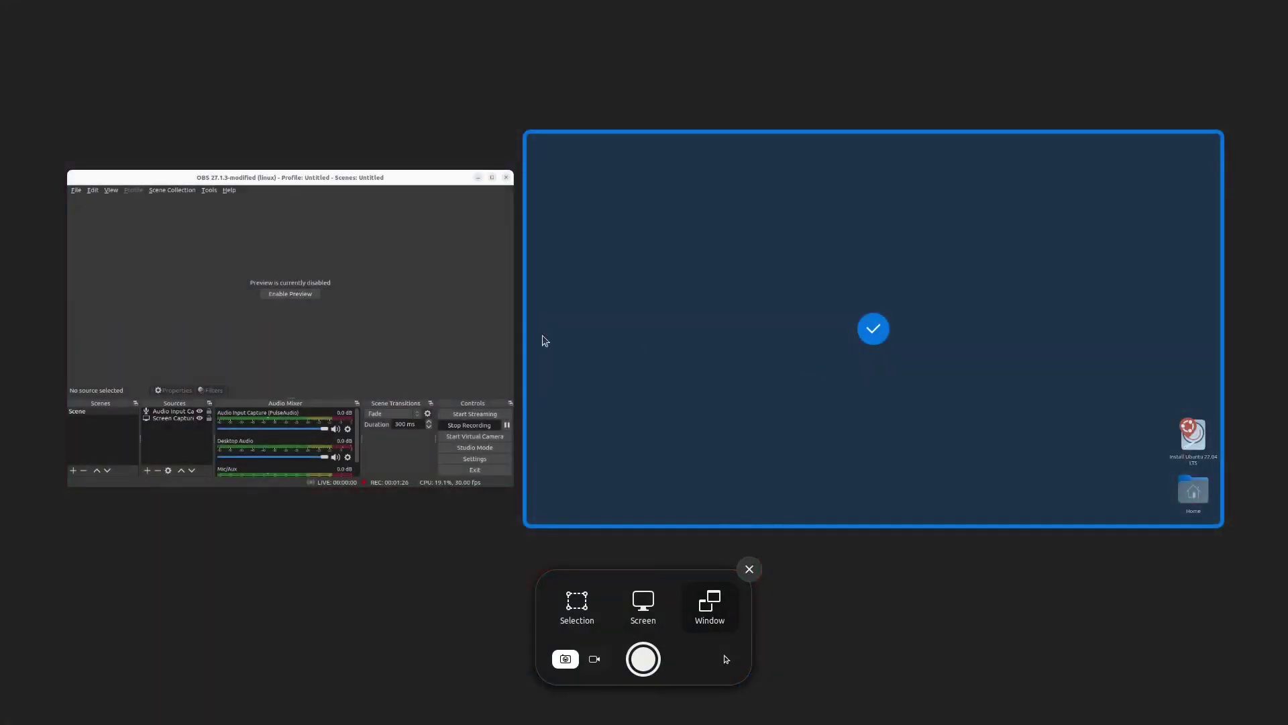
{"action": "left_click", "coordinate": [337, 325]}
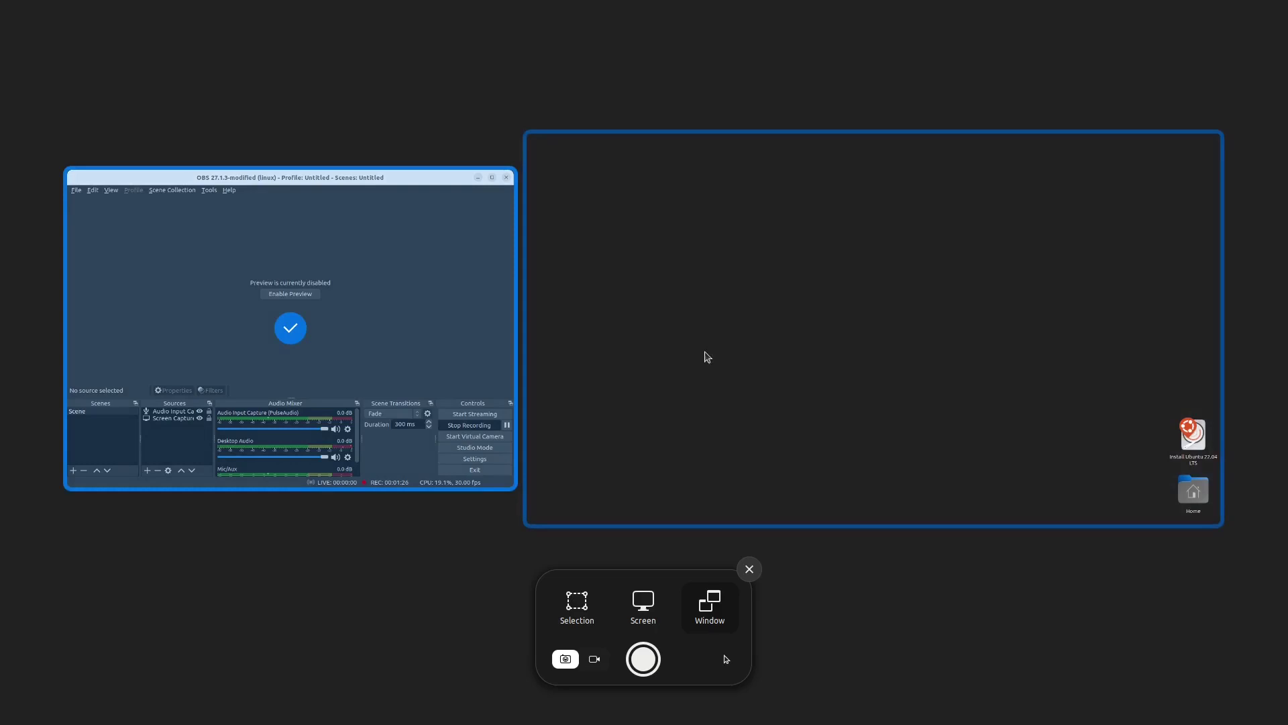
{"action": "left_click", "coordinate": [754, 356]}
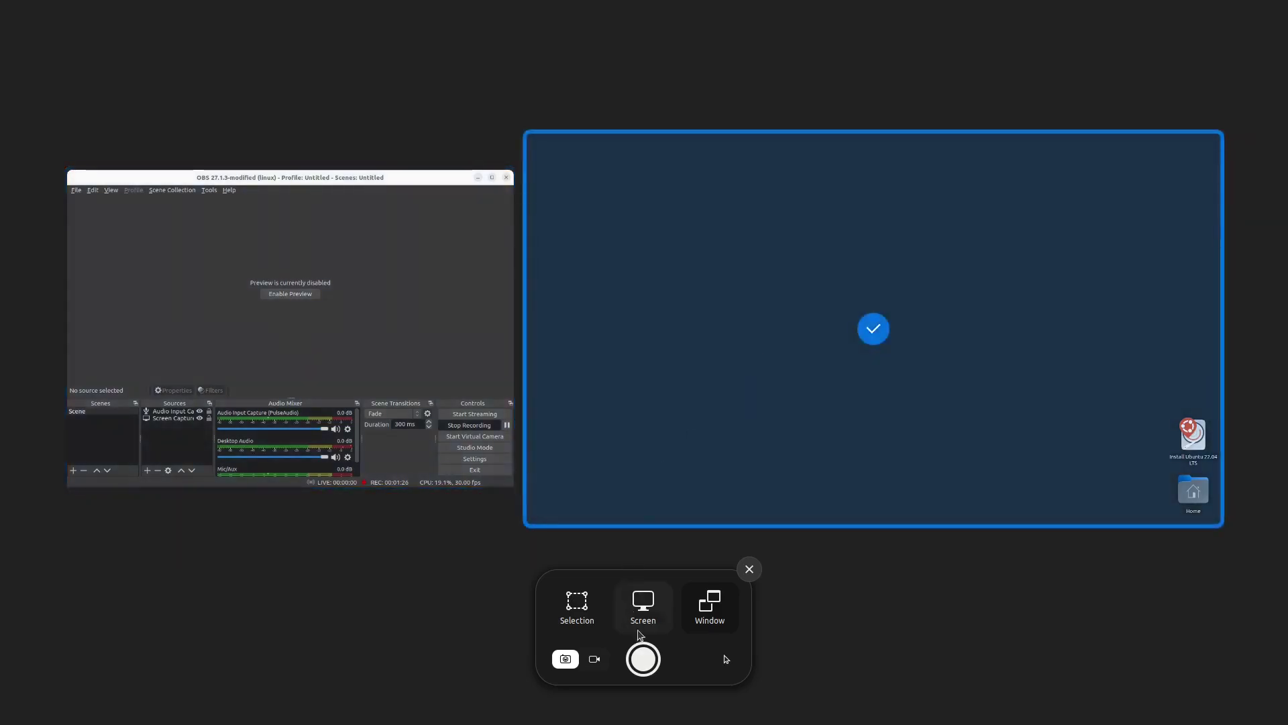
{"action": "left_click", "coordinate": [644, 659]}
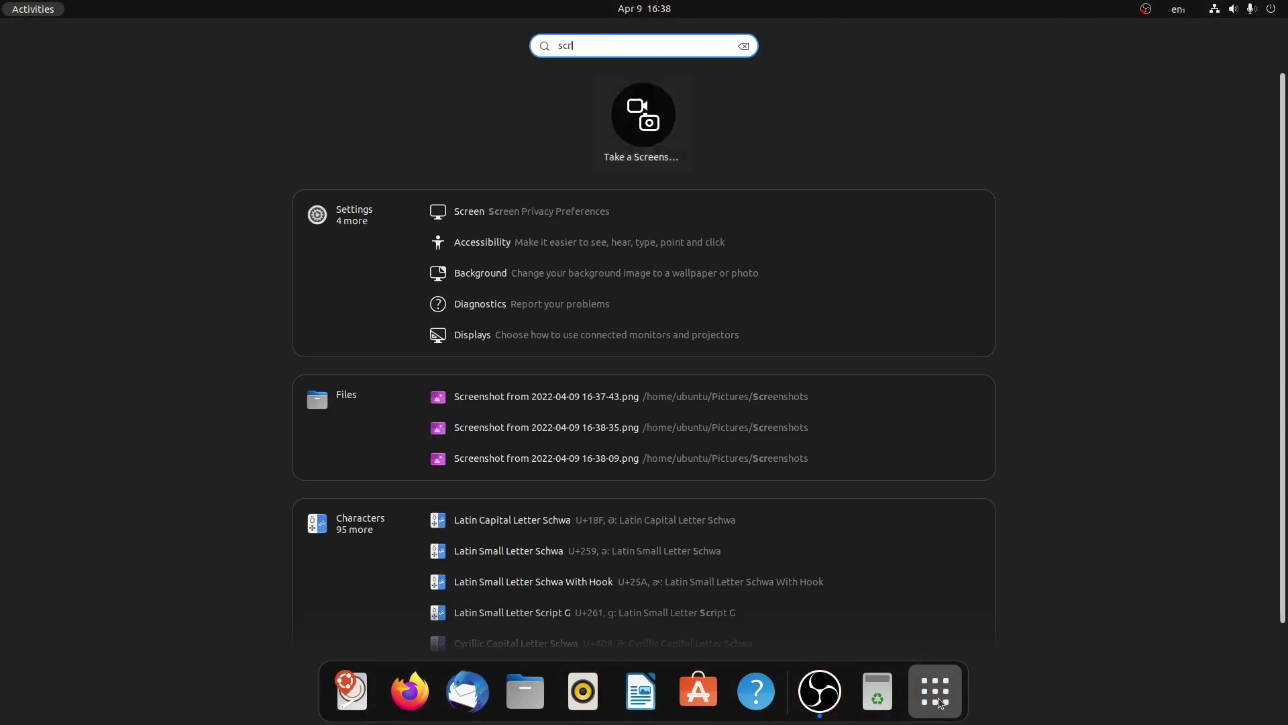
- Start a full-screen screen recording from the screenshot tool
{"action": "left_click", "coordinate": [631, 119]}
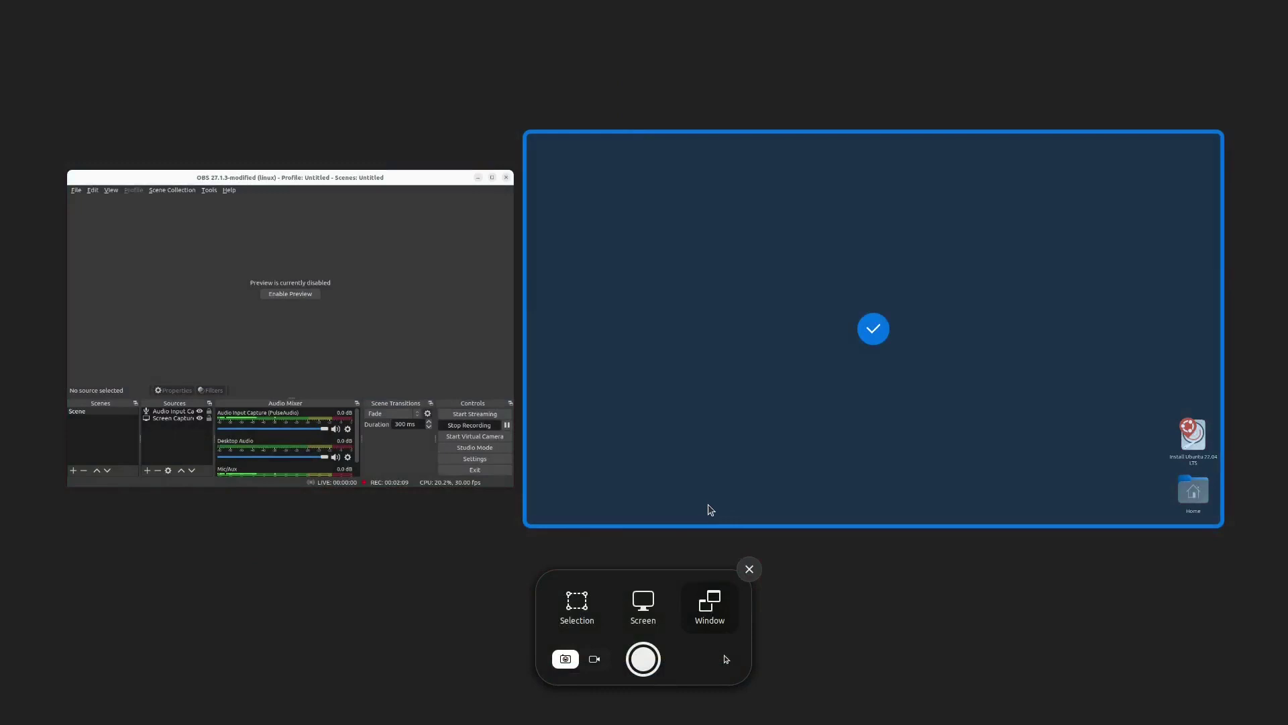
{"action": "left_click", "coordinate": [596, 661]}
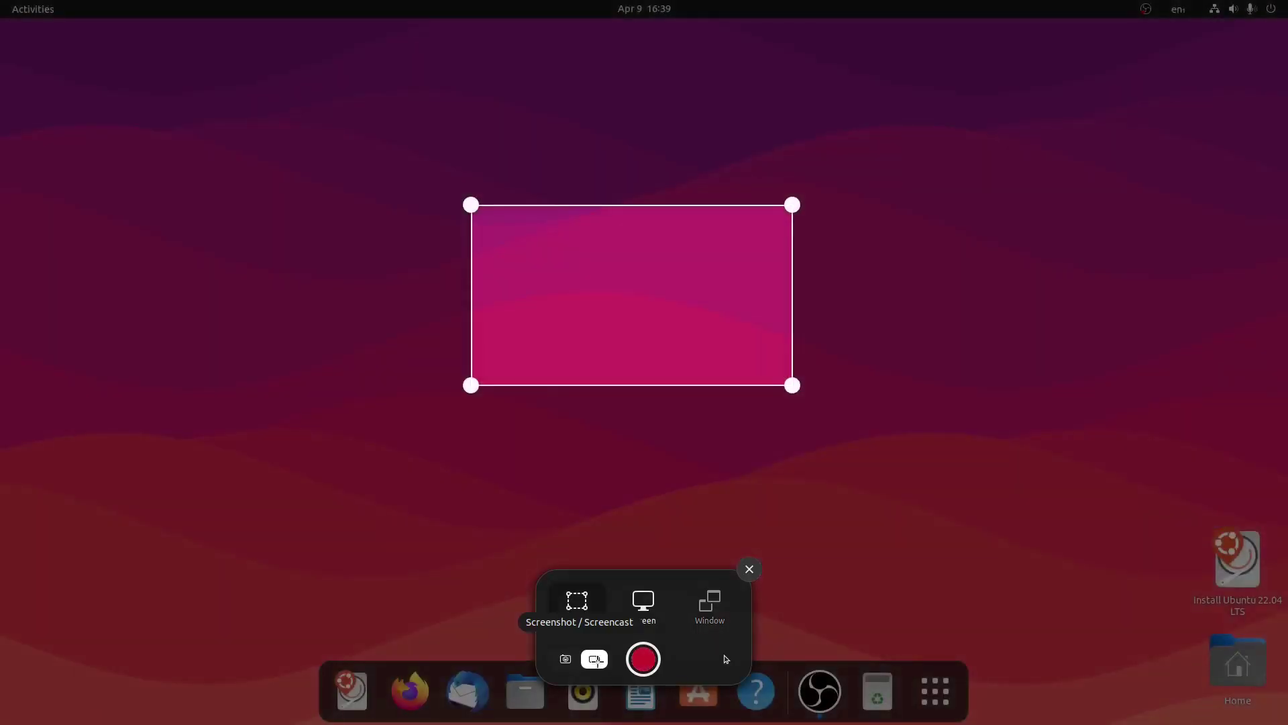
{"action": "left_click", "coordinate": [639, 613]}
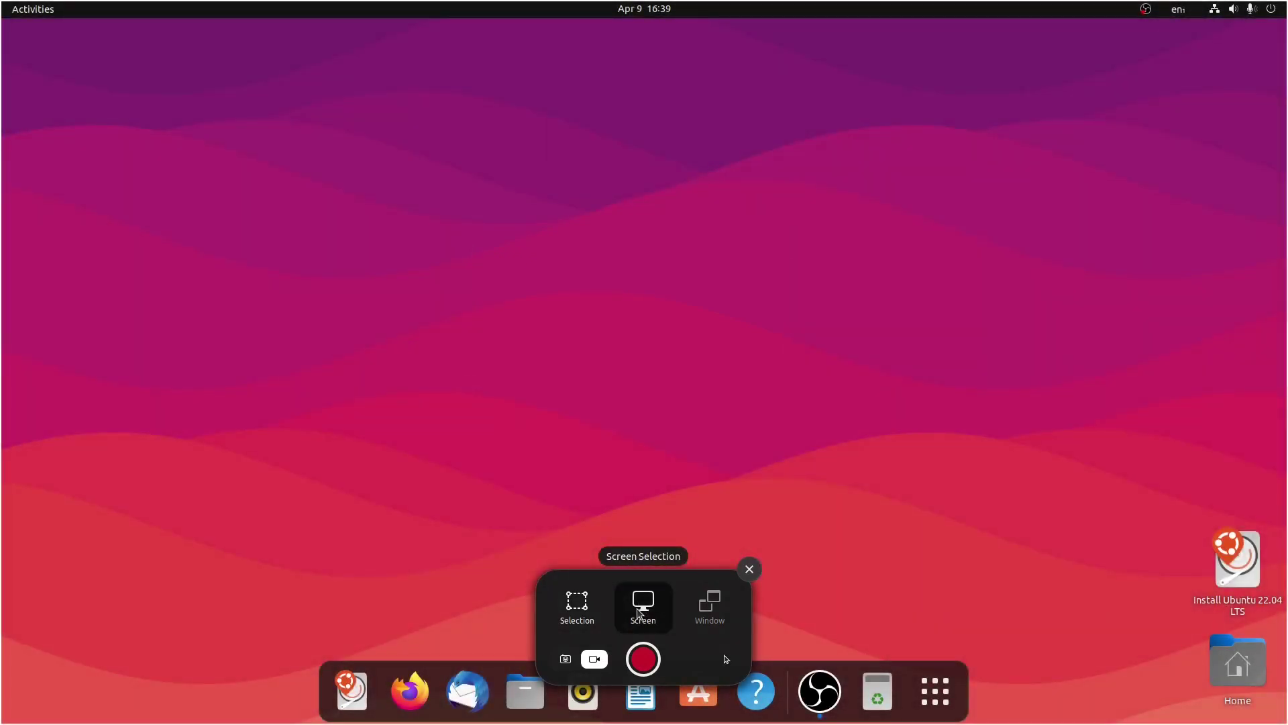
{"action": "left_click", "coordinate": [647, 660]}
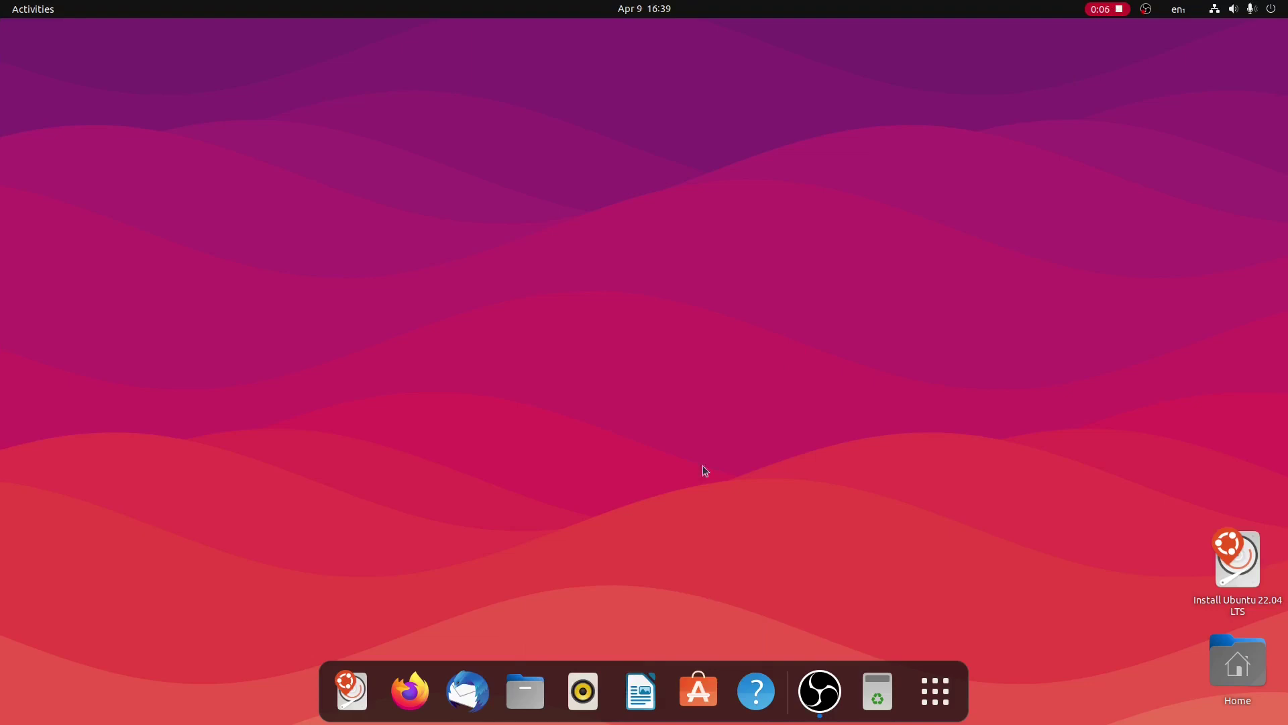
- While recording, open and close Files, then show and dismiss the application overview
{"action": "left_click", "coordinate": [534, 685]}
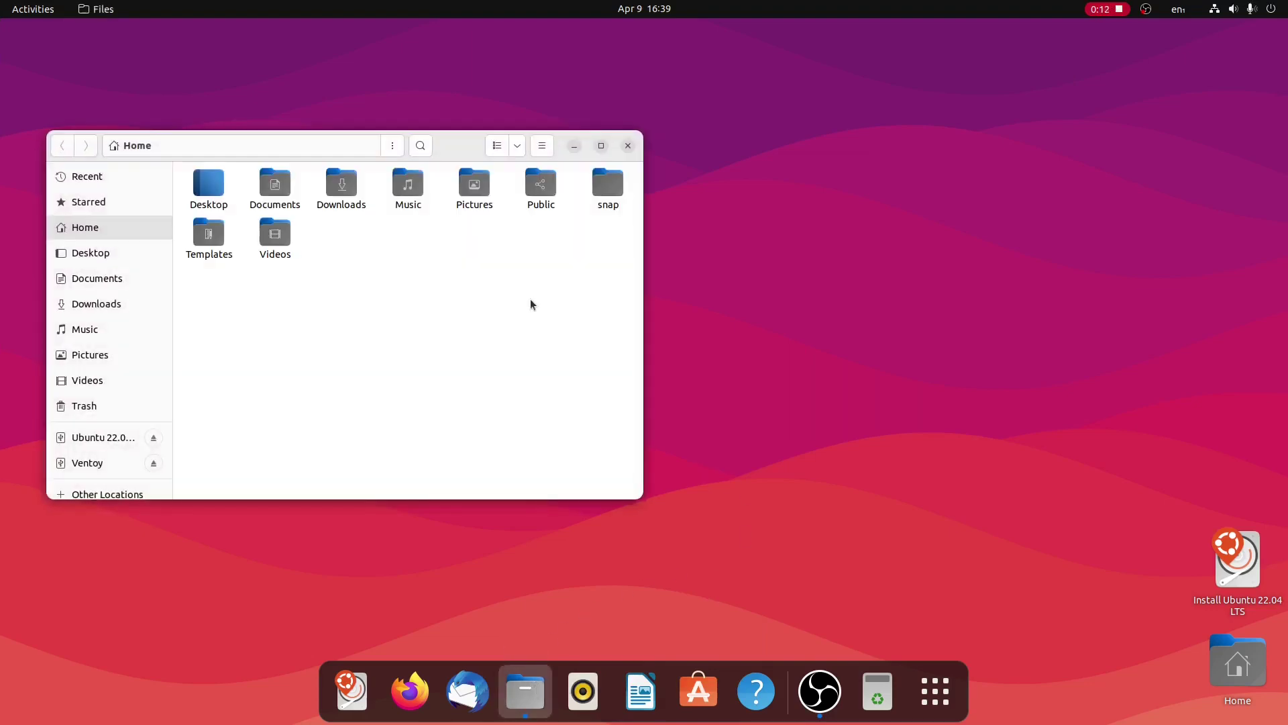
{"action": "left_click", "coordinate": [626, 146]}
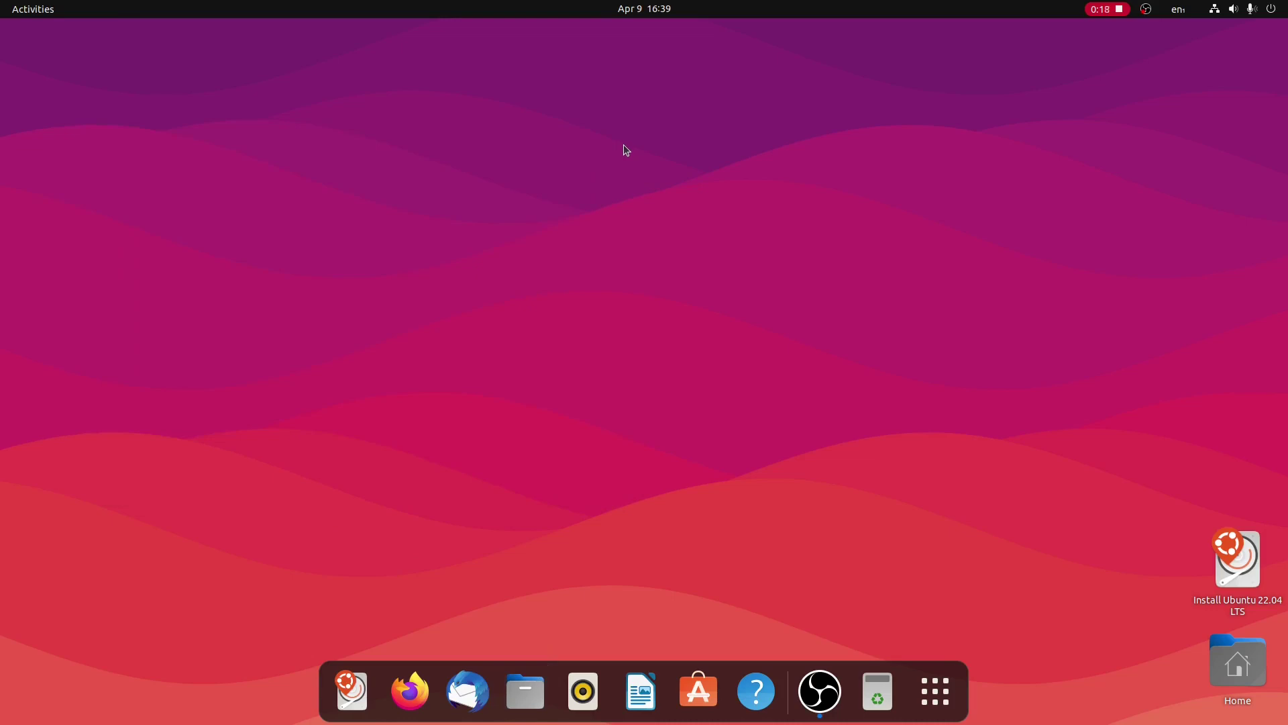
{"action": "left_click", "coordinate": [938, 698]}
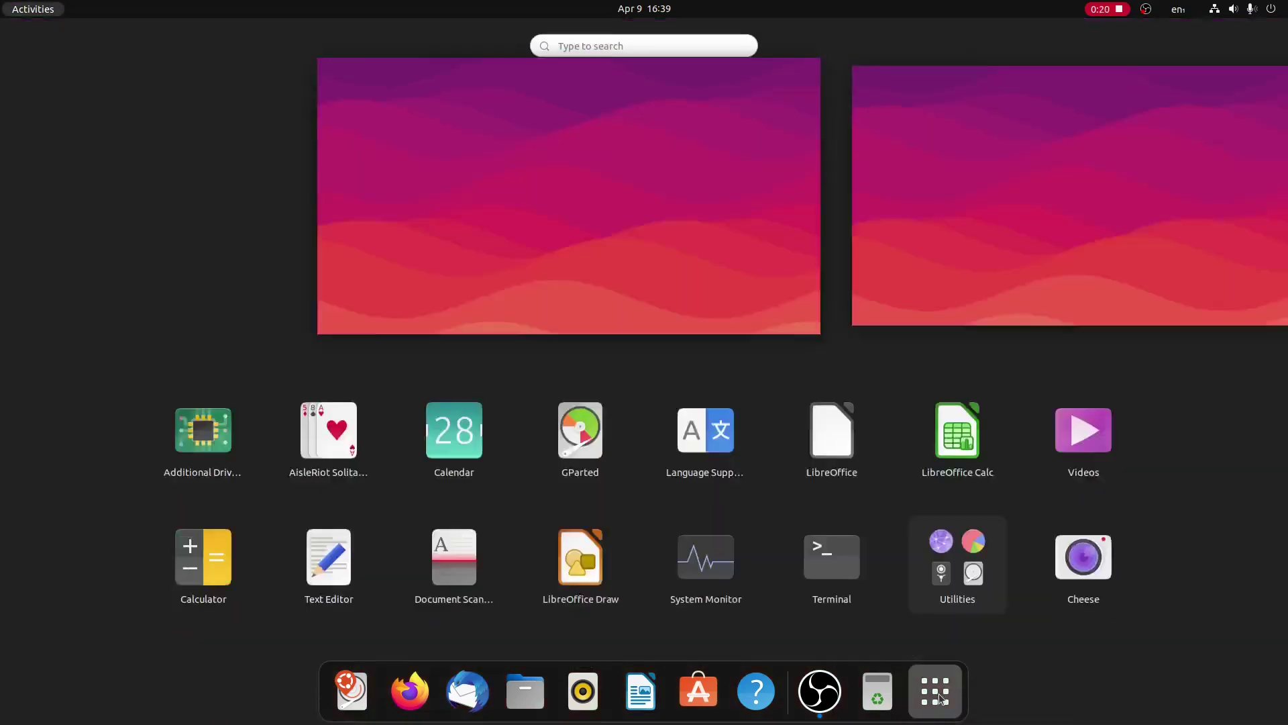
{"action": "left_click", "coordinate": [940, 699]}
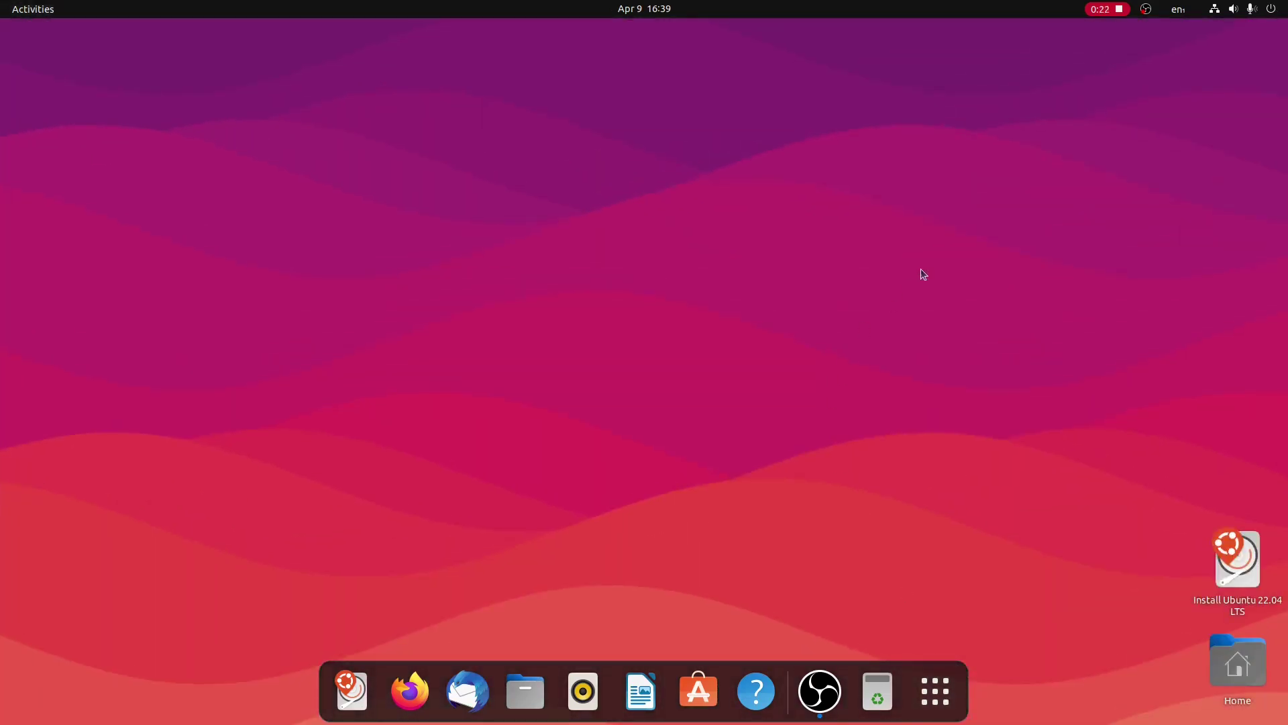
- Stop the screencast and show the recording in its Screencasts folder in Files
{"action": "left_click", "coordinate": [1109, 9]}
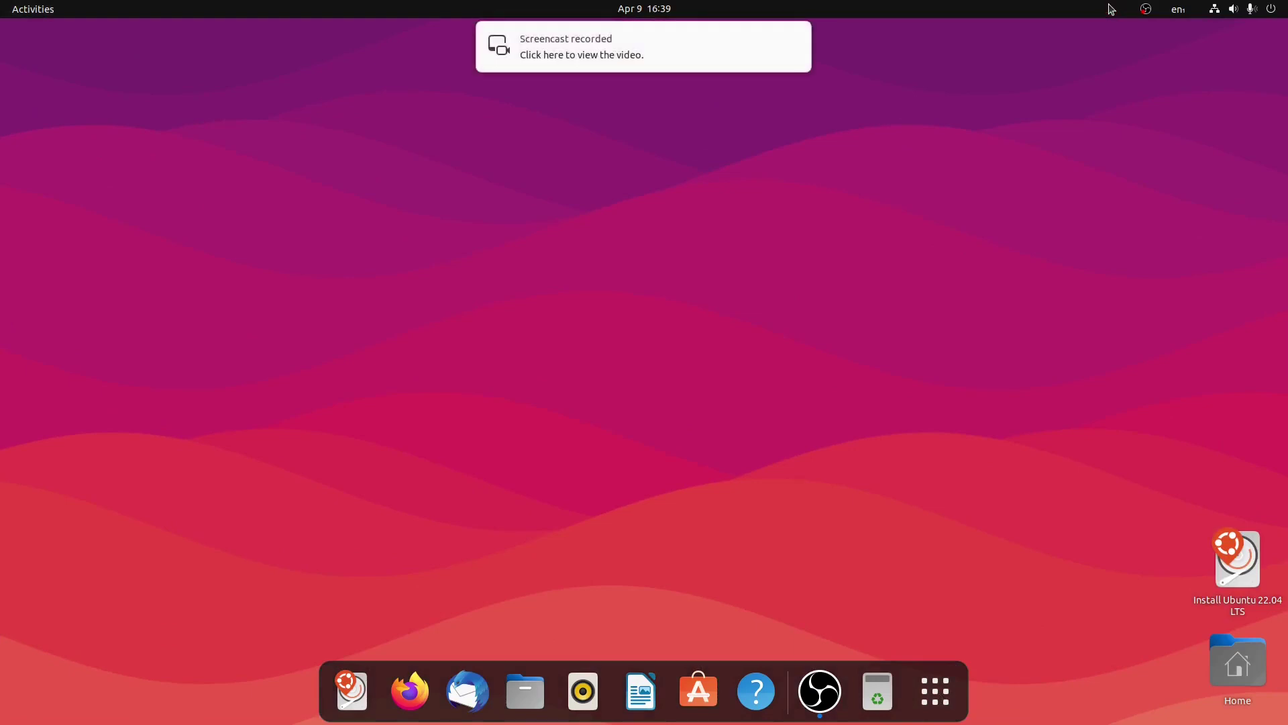
{"action": "mouse_move", "coordinate": [627, 60]}
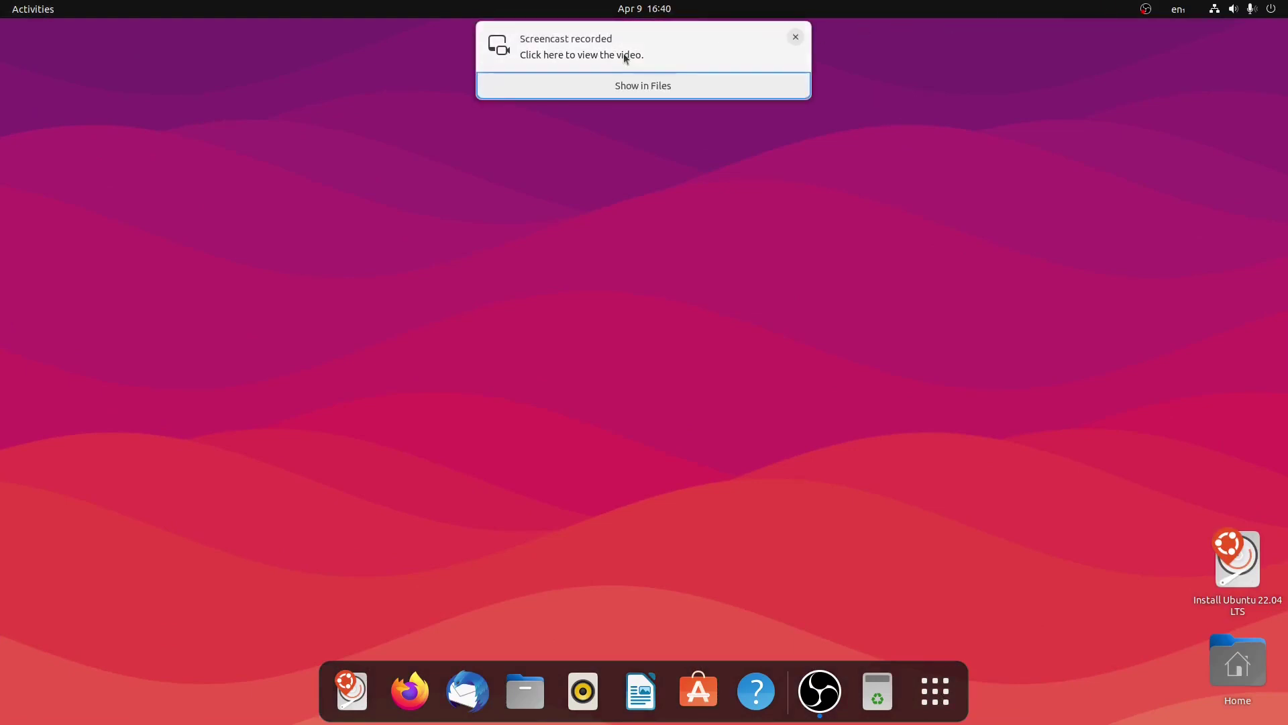
{"action": "left_click", "coordinate": [638, 86]}
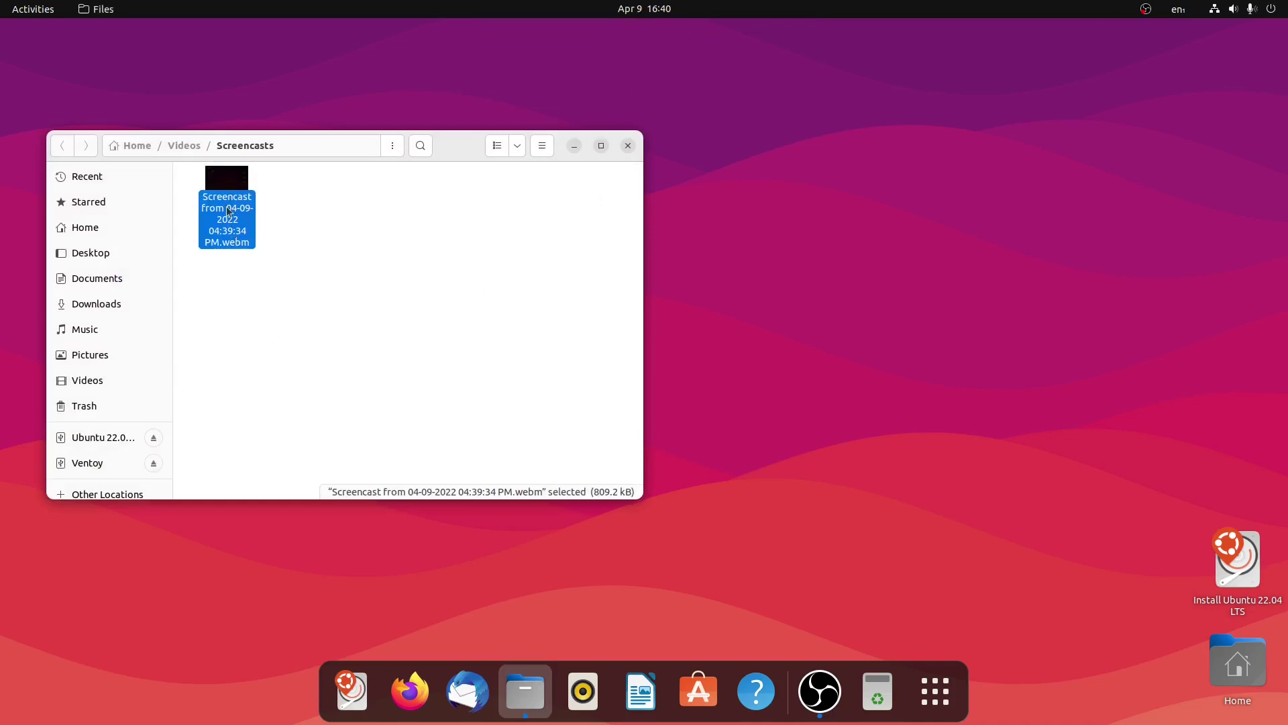
- Play the .webm screencast in Videos and seek near its end
{"action": "right_click", "coordinate": [228, 187]}
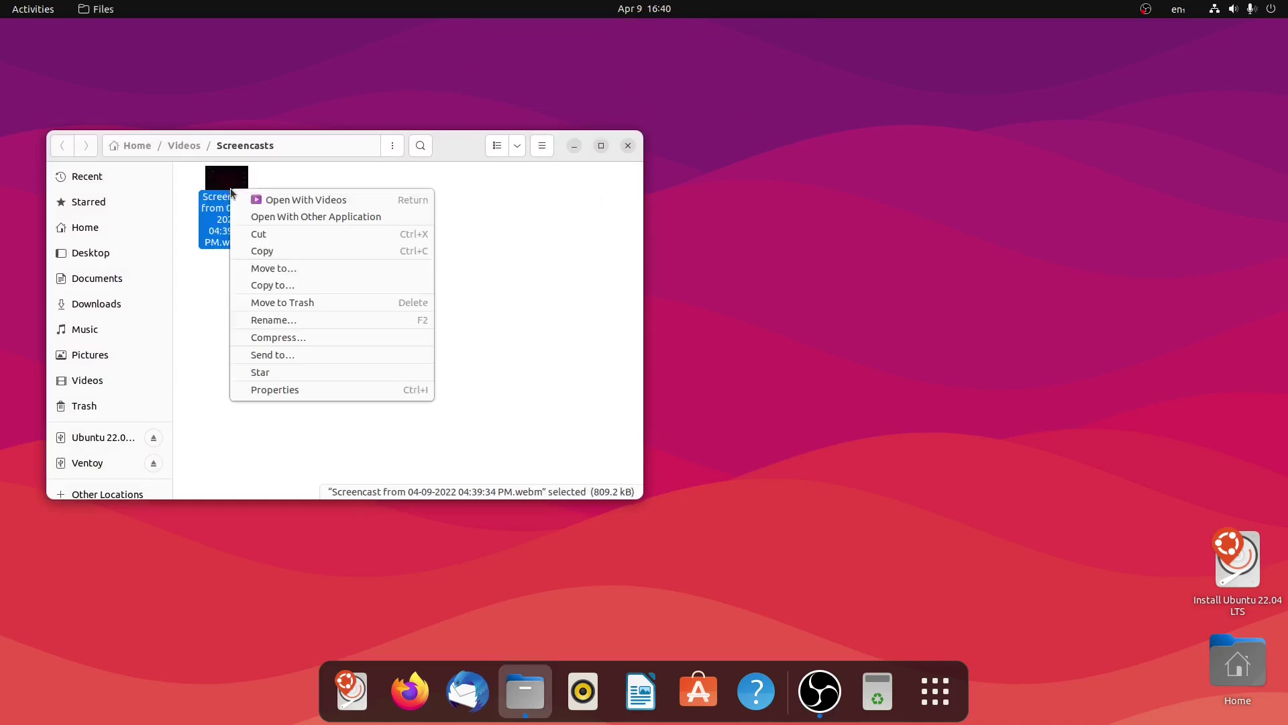
{"action": "left_click", "coordinate": [249, 200]}
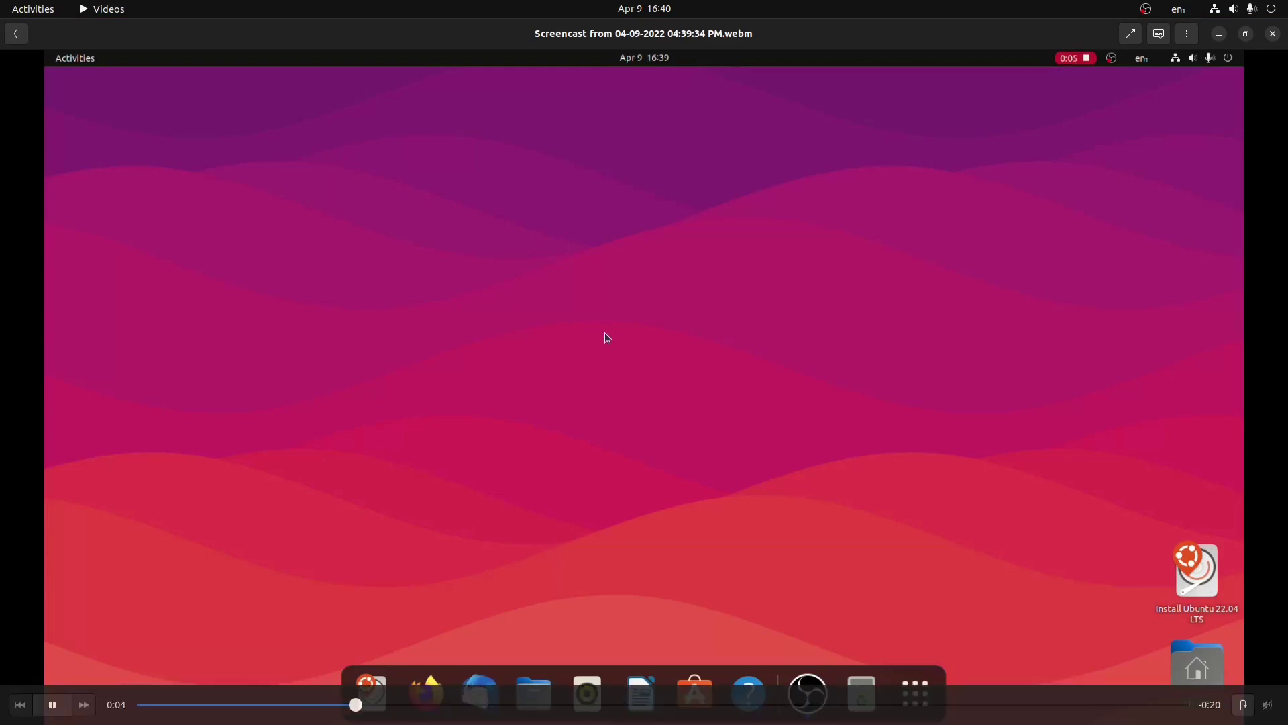
{"action": "left_click", "coordinate": [597, 708]}
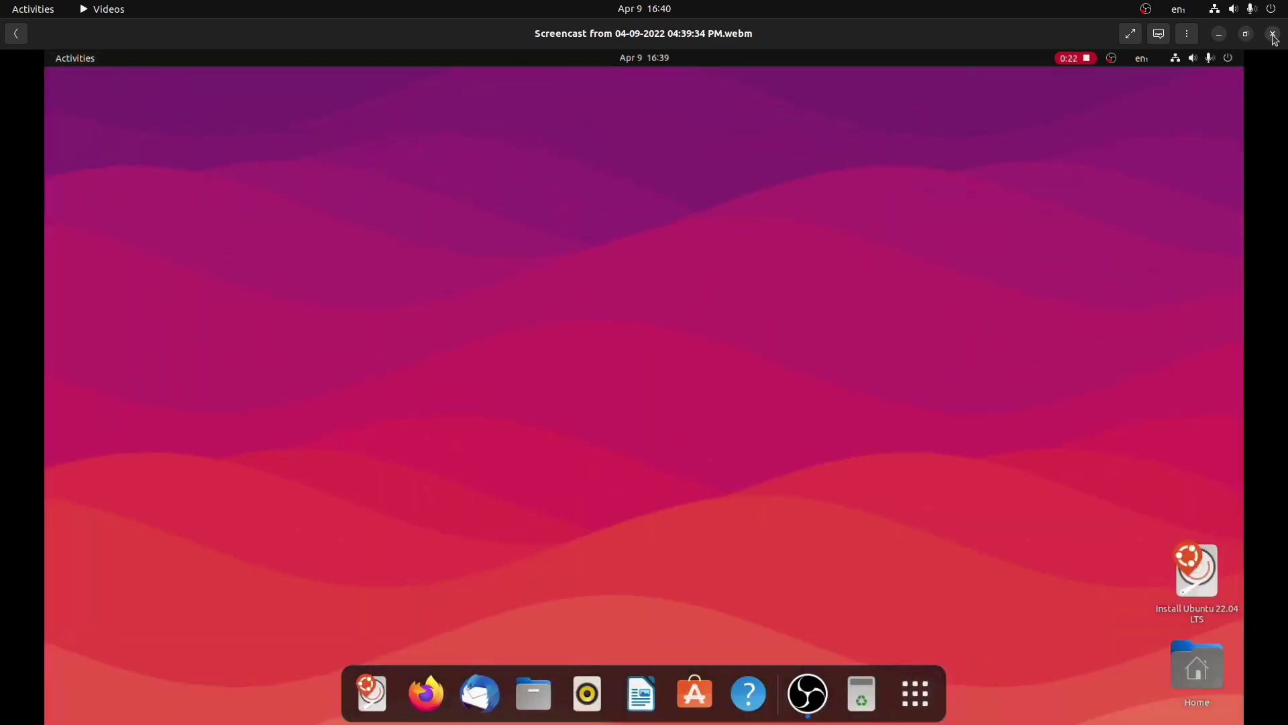
- Close Videos and open the Pictures > Screenshots folder in Files
{"action": "left_click", "coordinate": [1273, 34]}
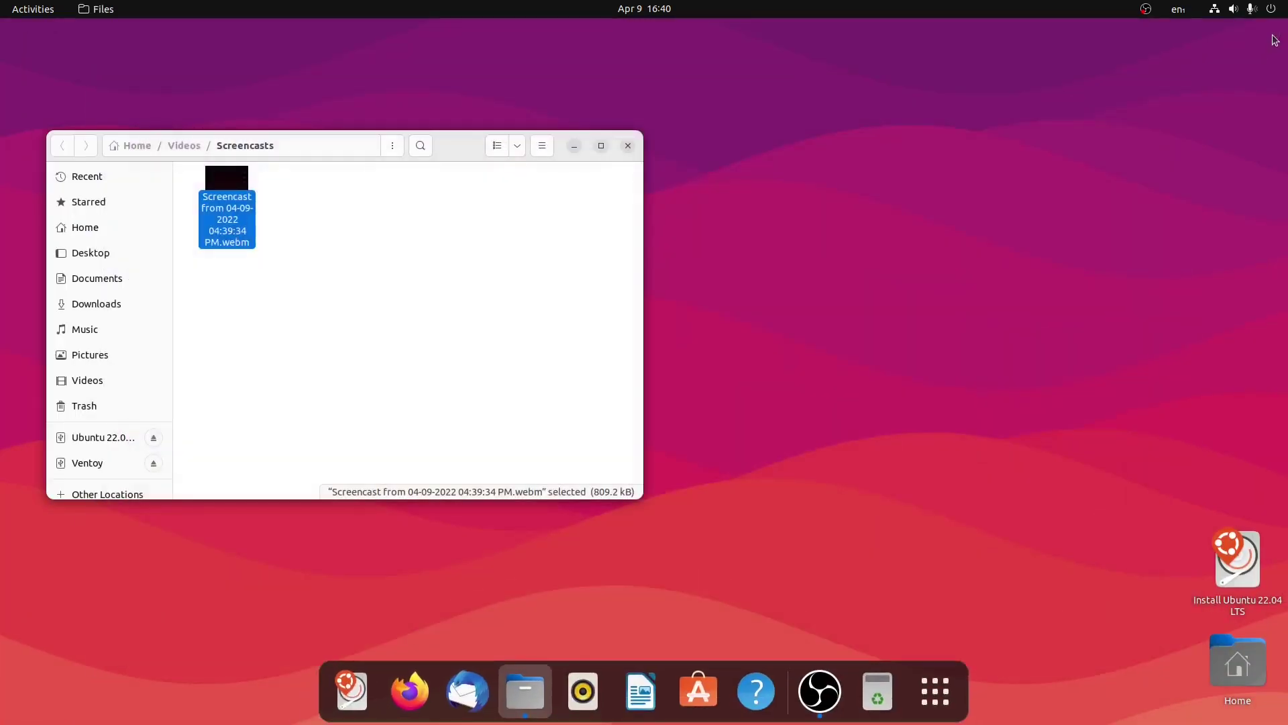
{"action": "left_click", "coordinate": [337, 345]}
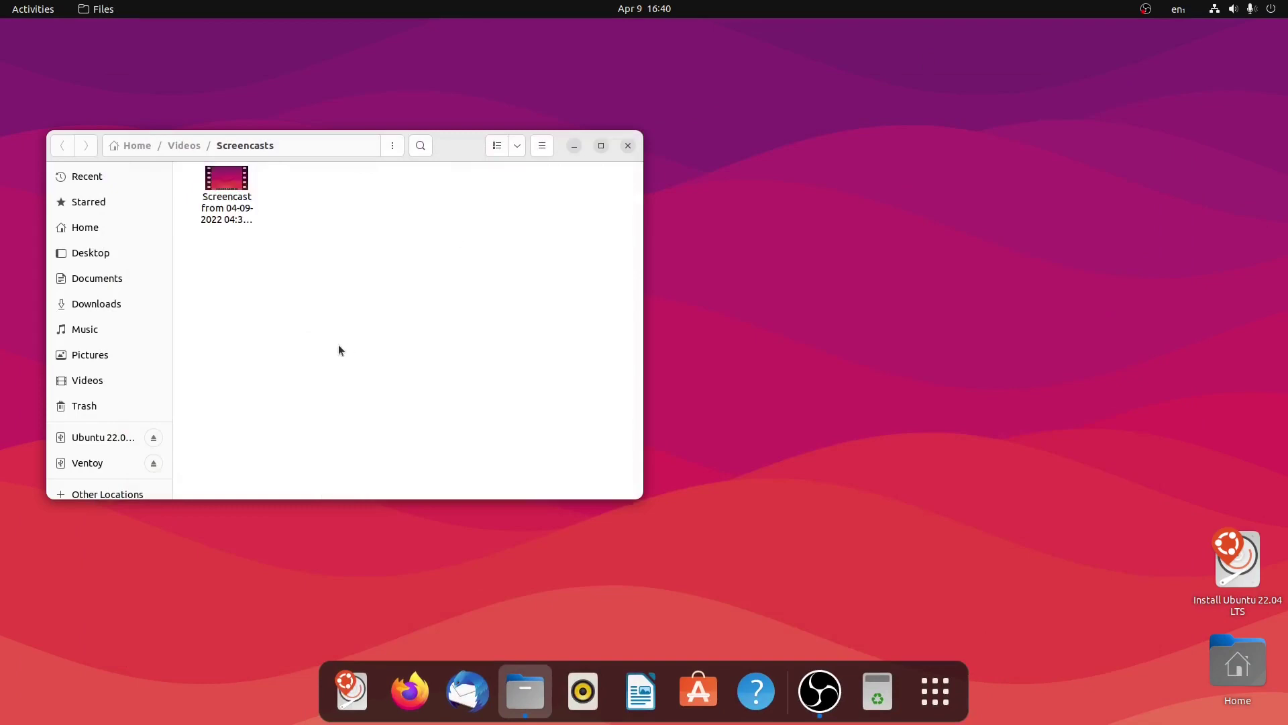
{"action": "left_click", "coordinate": [125, 356]}
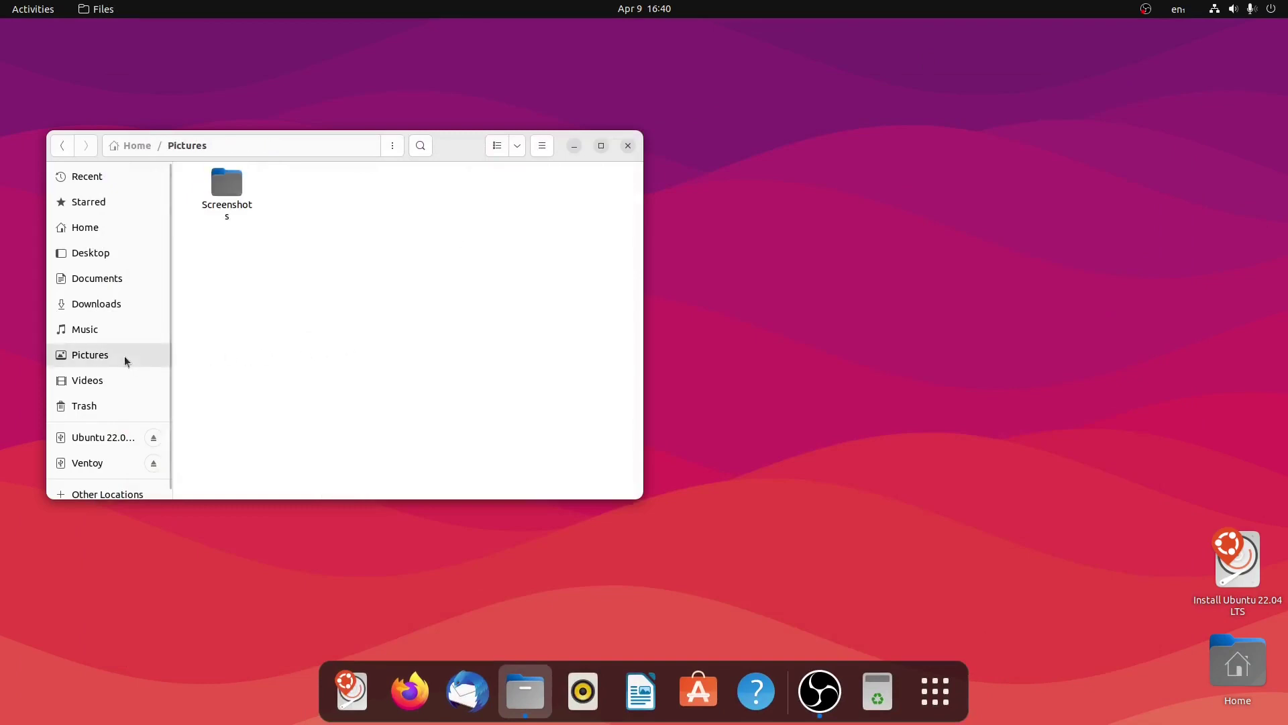
{"action": "left_click", "coordinate": [221, 190]}
{"action": "double_click", "coordinate": [220, 187]}
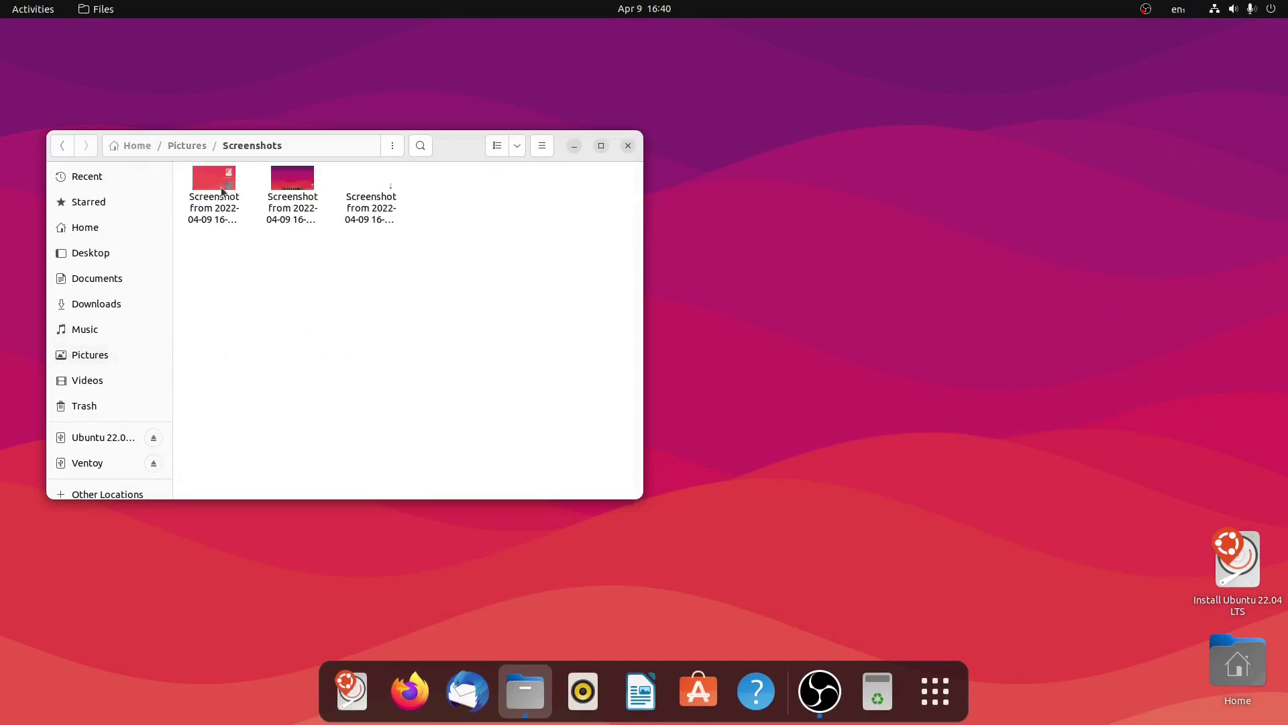
- Open the first screenshot in Image Viewer, cycle through all three images, maximize, then close the viewer
{"action": "left_click", "coordinate": [216, 180]}
{"action": "double_click", "coordinate": [216, 180]}
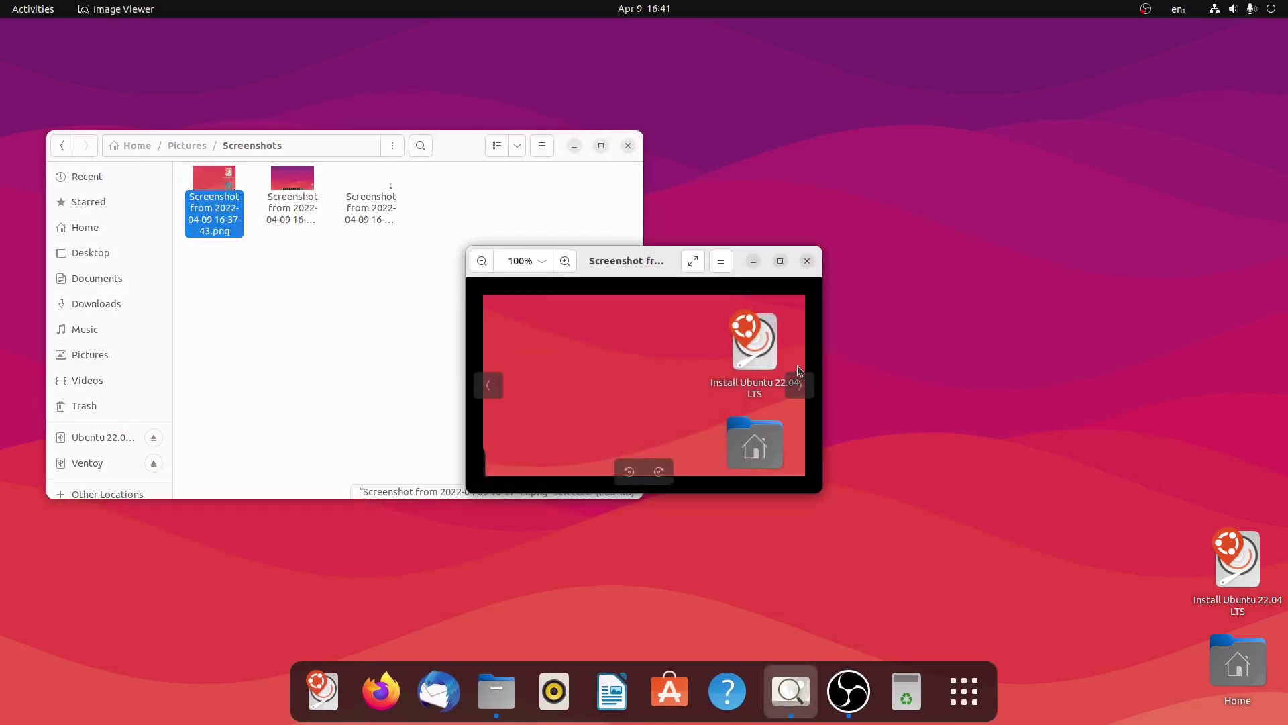
{"action": "left_click", "coordinate": [799, 384]}
{"action": "left_click", "coordinate": [799, 384]}
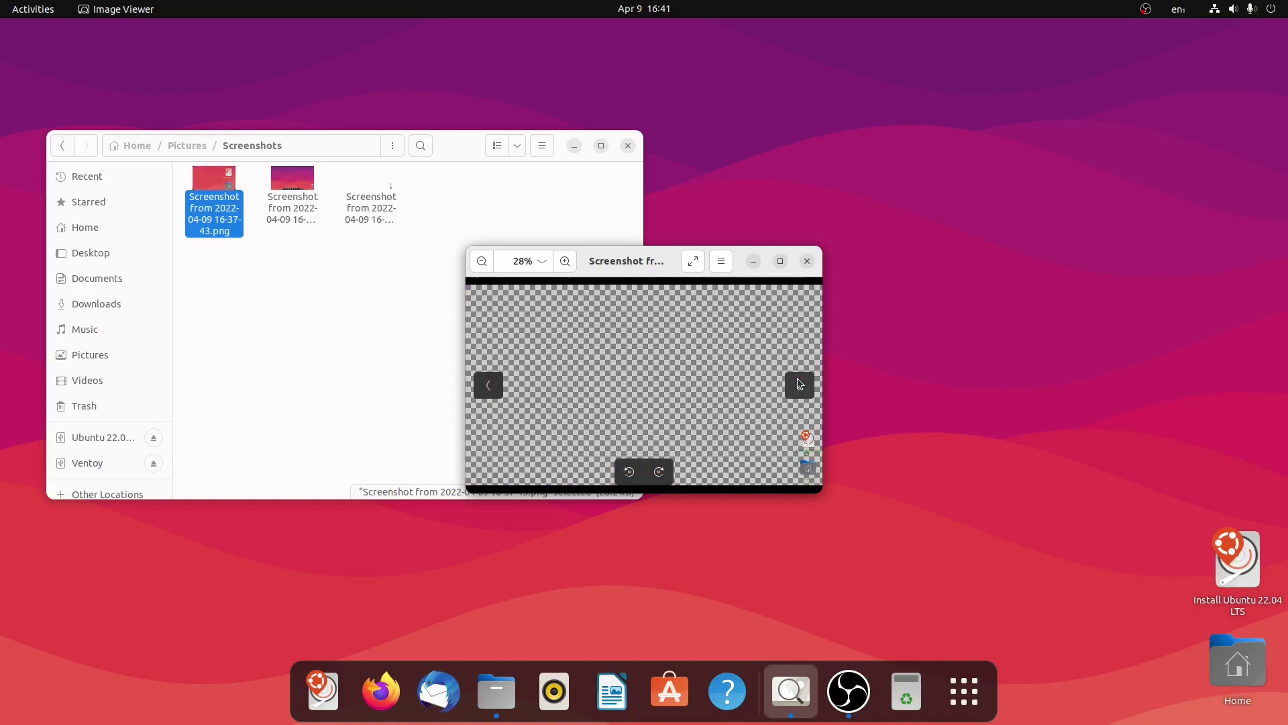
{"action": "left_click", "coordinate": [799, 384]}
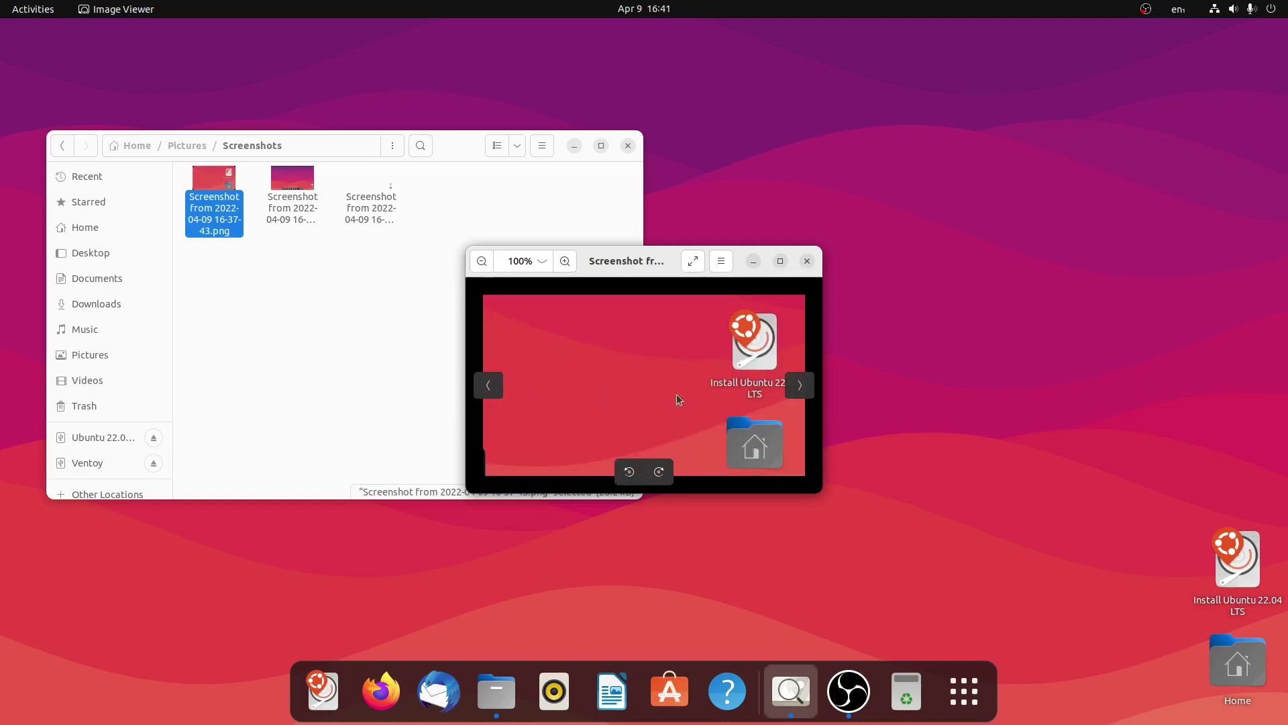
{"action": "left_click", "coordinate": [802, 389]}
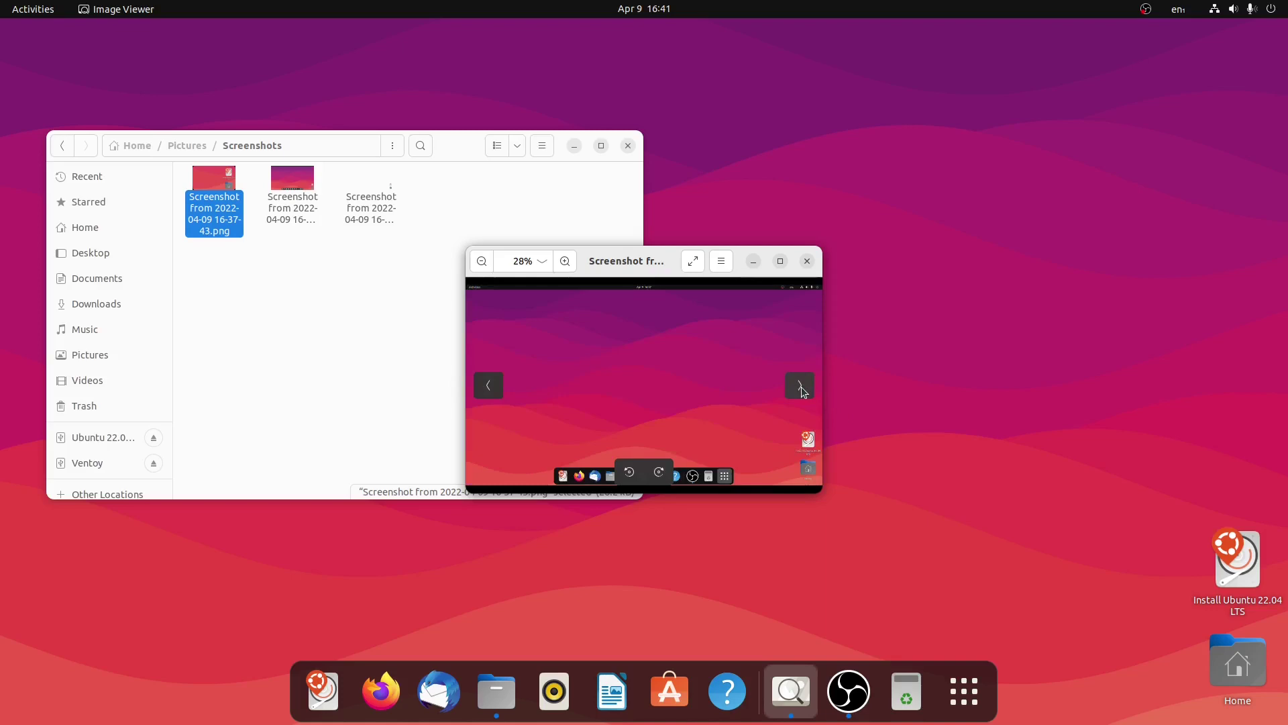
{"action": "left_click", "coordinate": [801, 386]}
{"action": "left_click", "coordinate": [801, 387]}
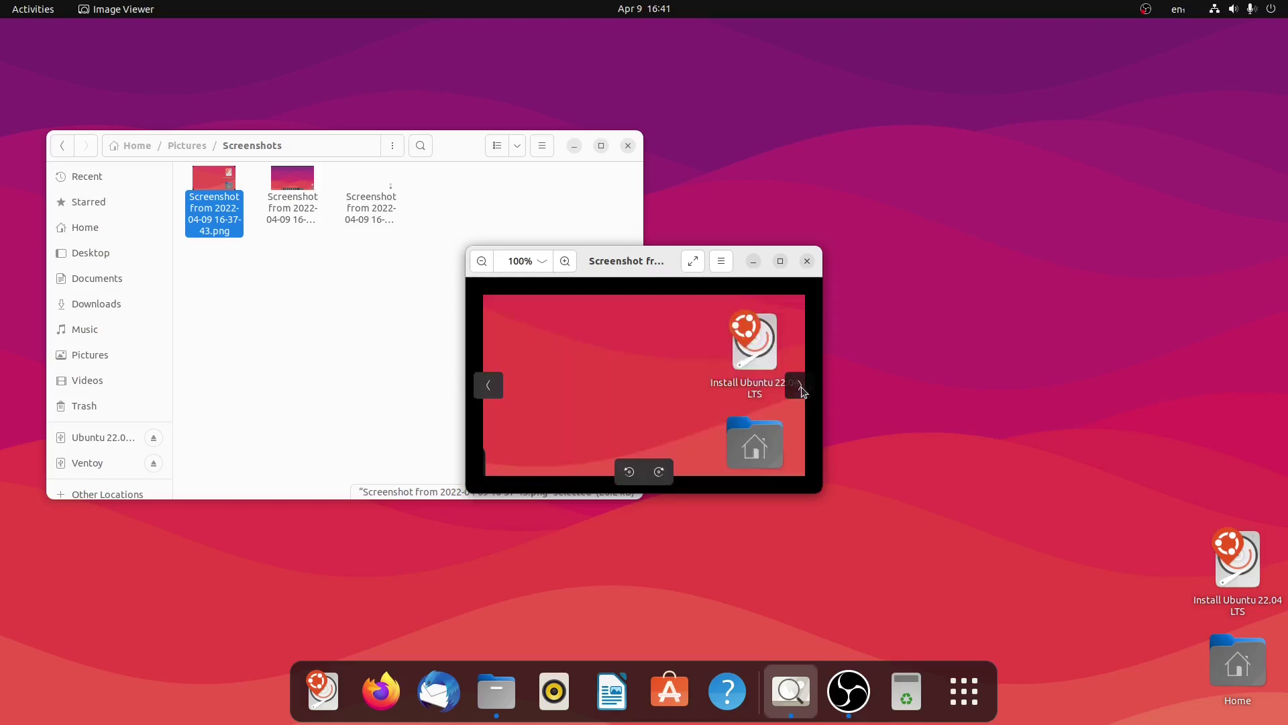
{"action": "left_click", "coordinate": [801, 389]}
{"action": "left_click", "coordinate": [780, 260]}
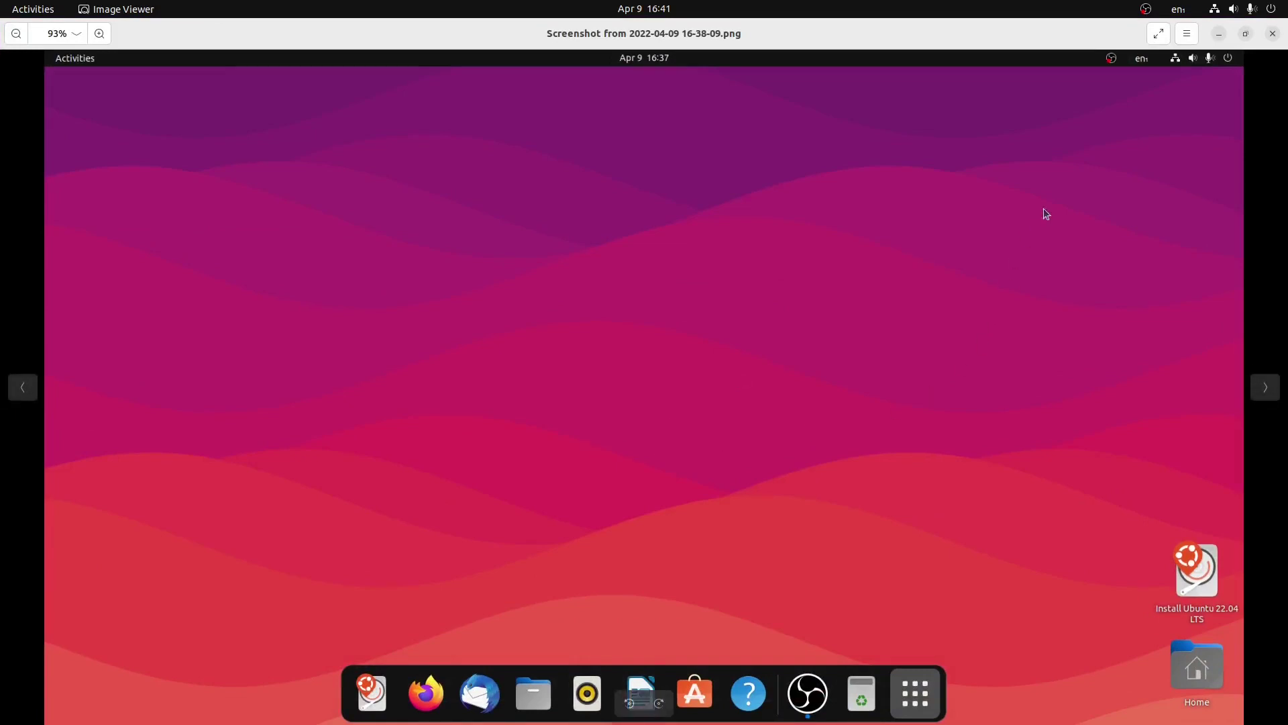
{"action": "left_click", "coordinate": [1273, 34]}
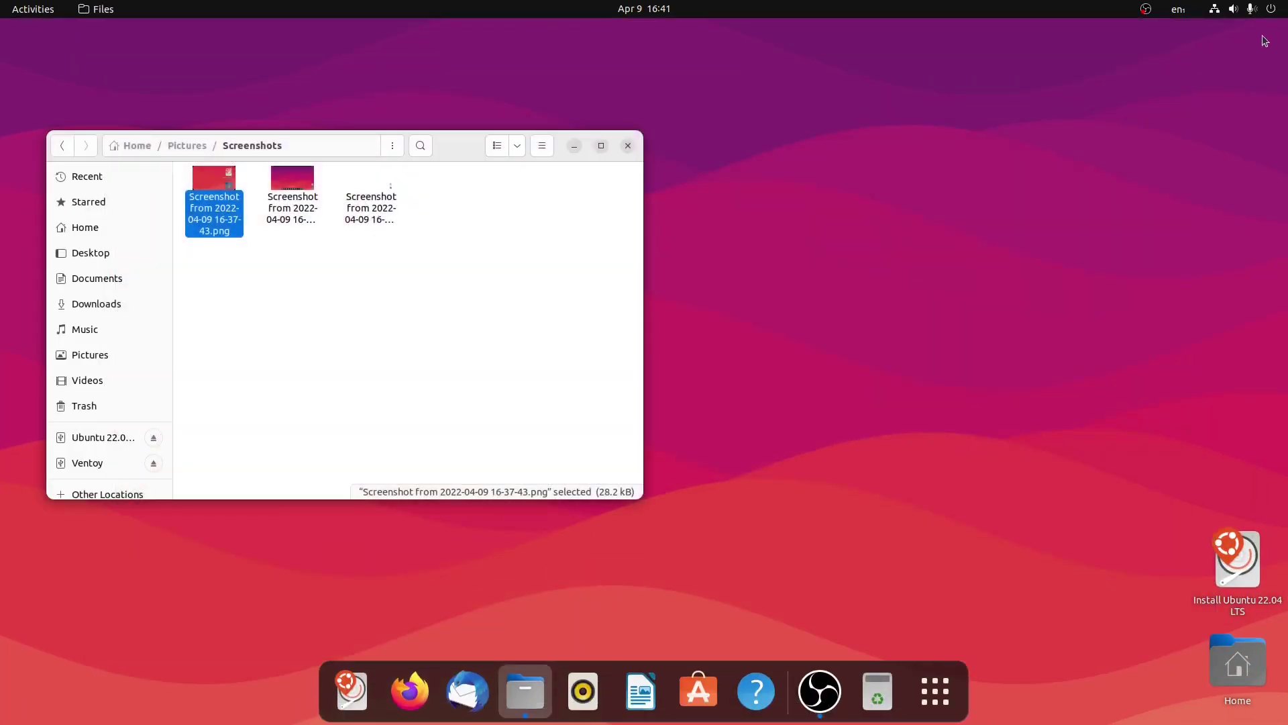
- Close the Files window showing the Screenshots folder
{"action": "left_click", "coordinate": [628, 146]}
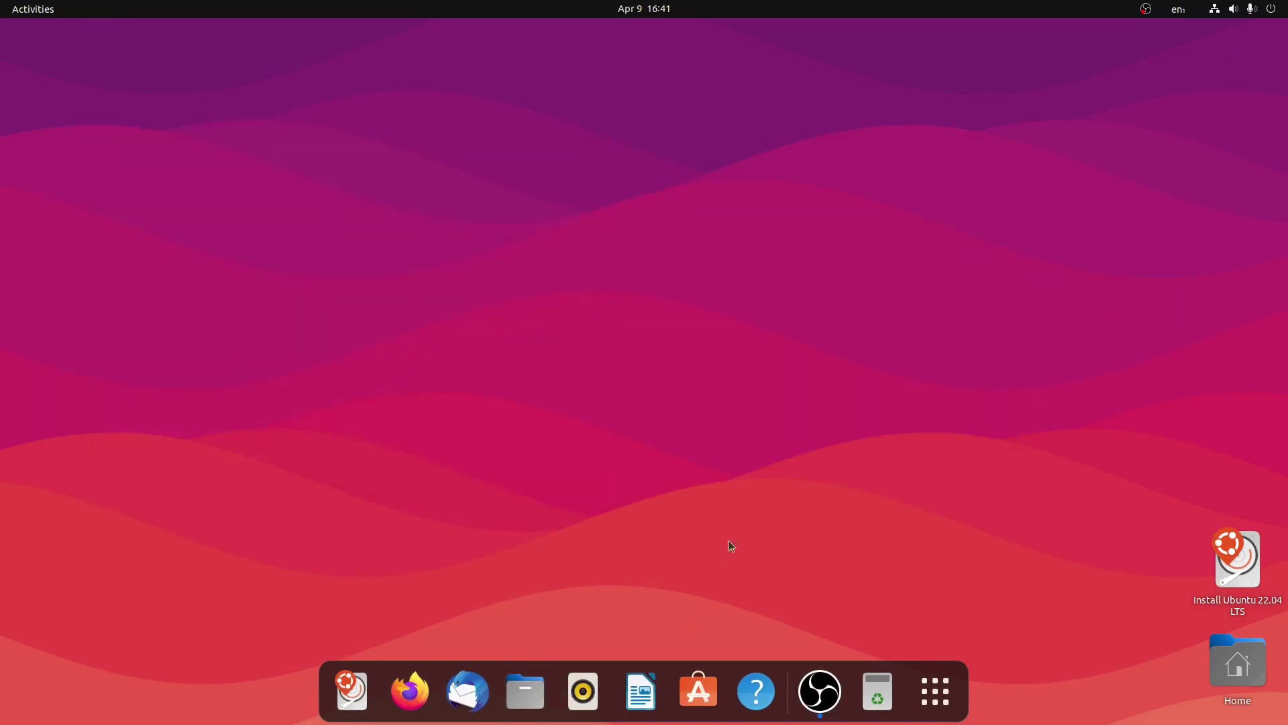